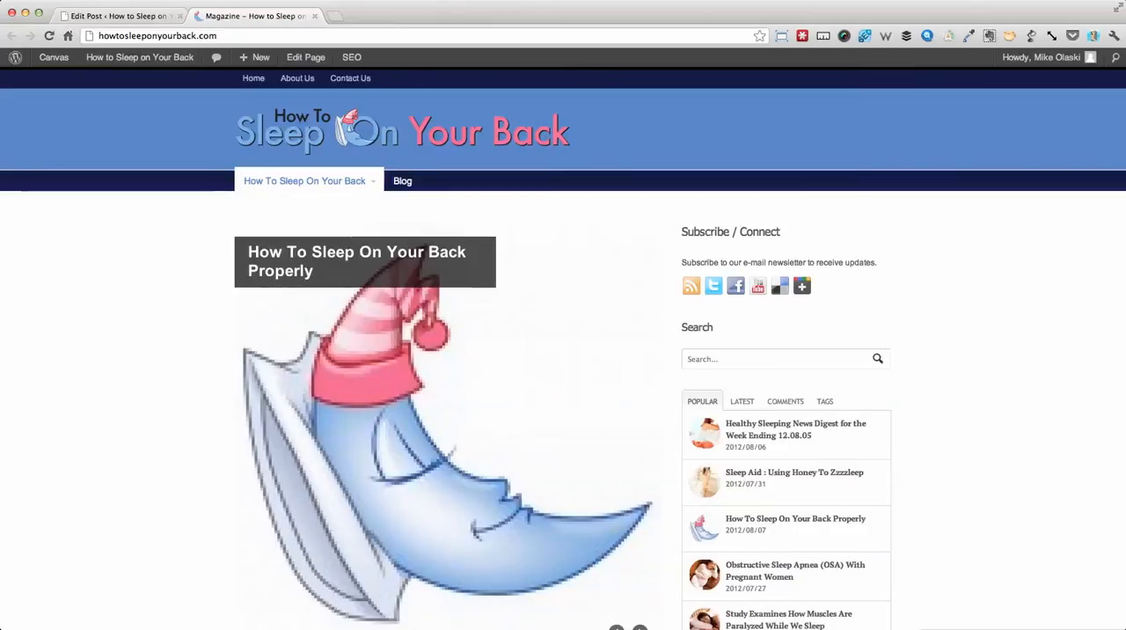
- Examine the post's body image and the image assigned in Canvas Custom Settings on the Edit Post page
double_click(150, 37)
triple_click(149, 36)
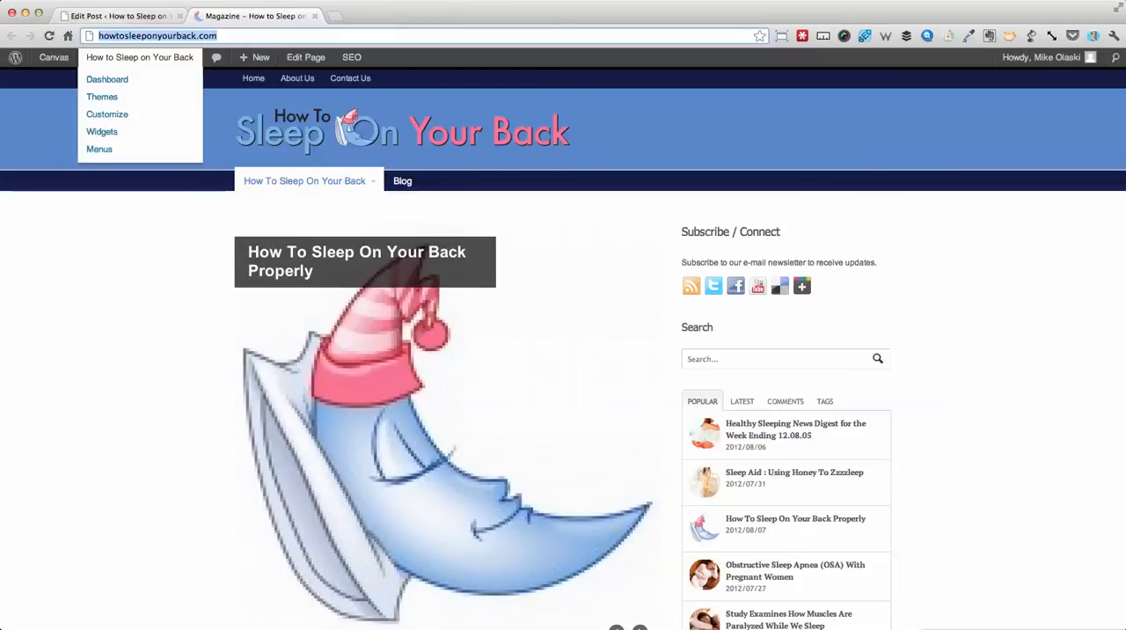
left_click(119, 16)
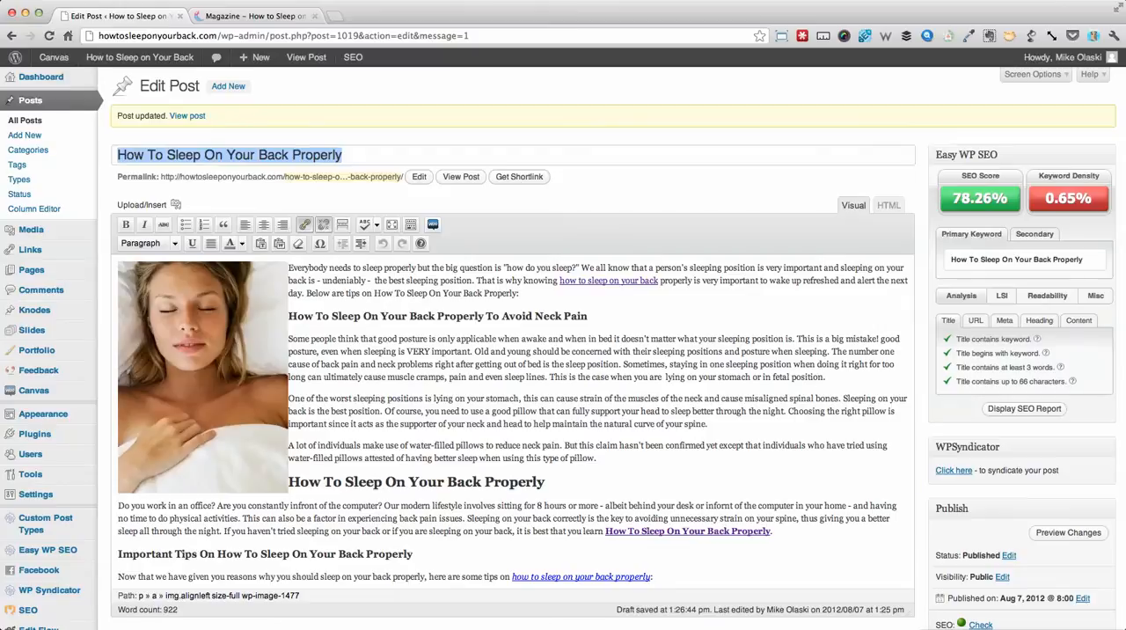
left_click(202, 376)
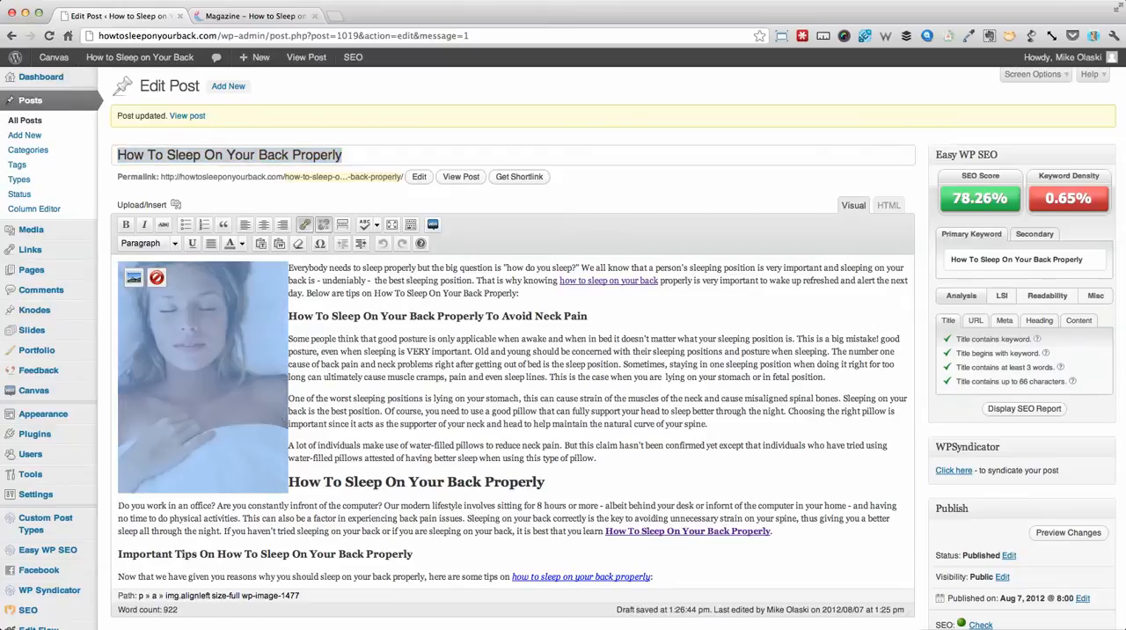
scroll(510, 351, "down", 15)
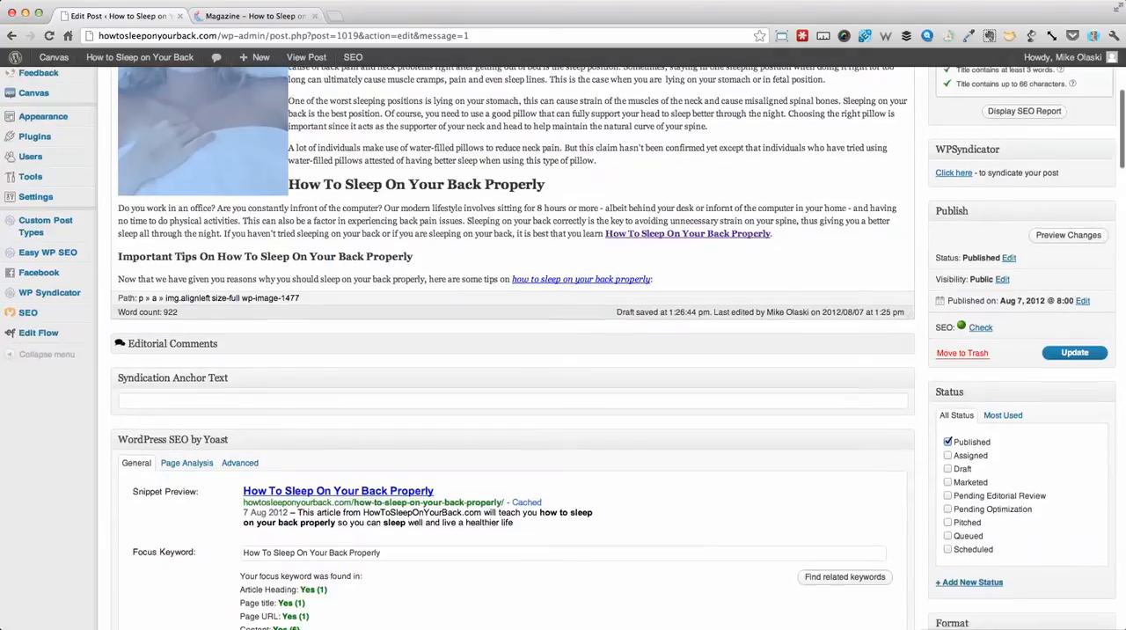
scroll(510, 352, "down", 10)
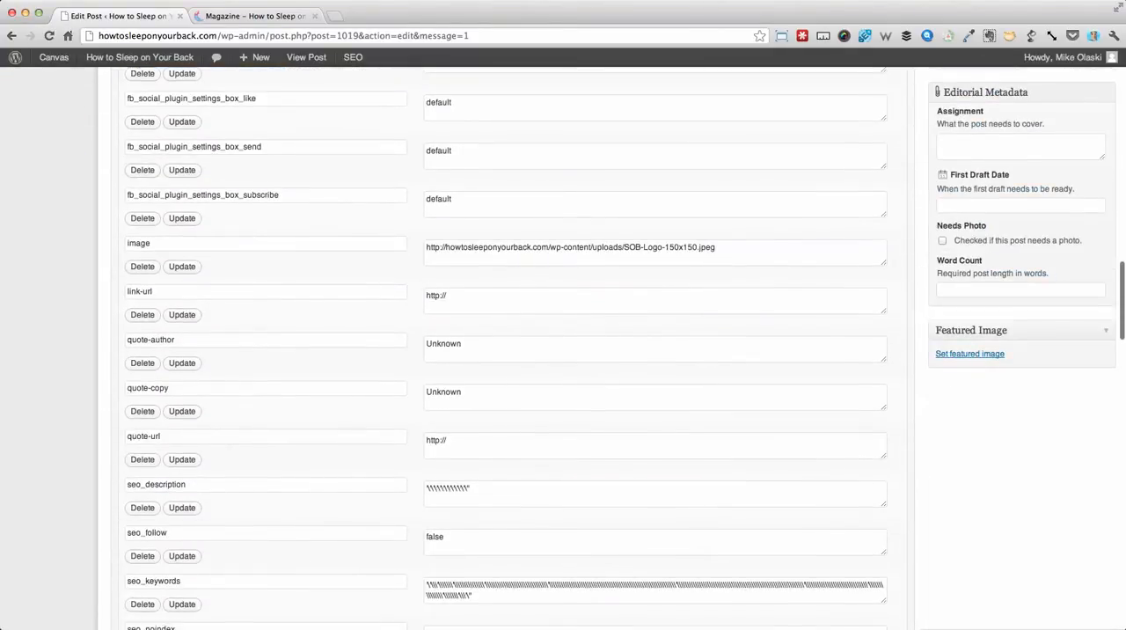
scroll(510, 351, "down", 20)
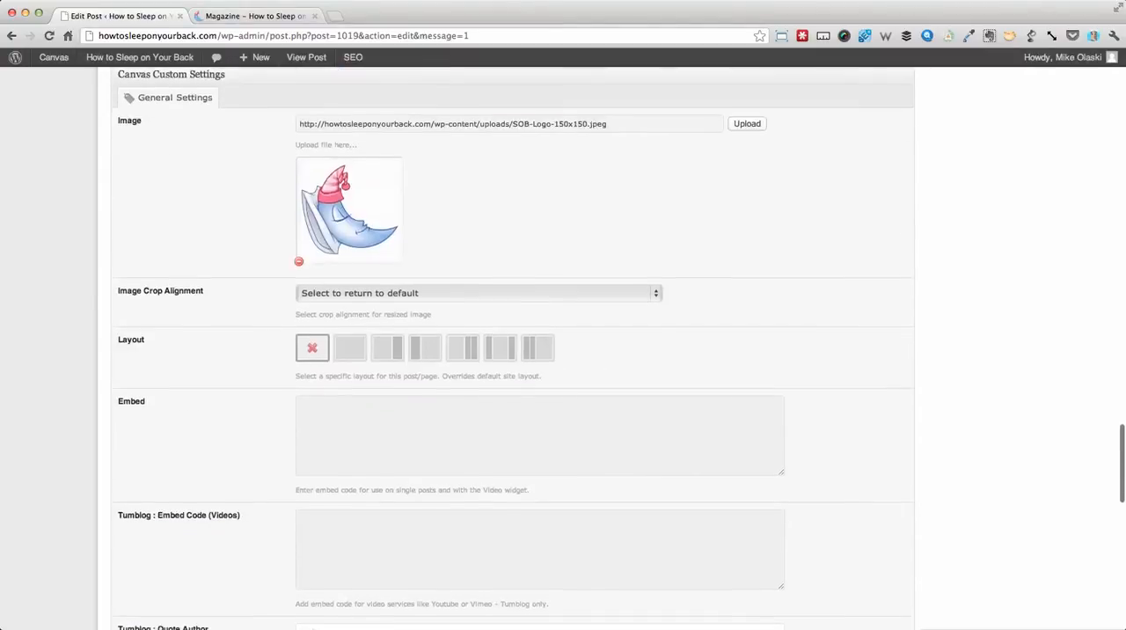
scroll(510, 352, "up", 3)
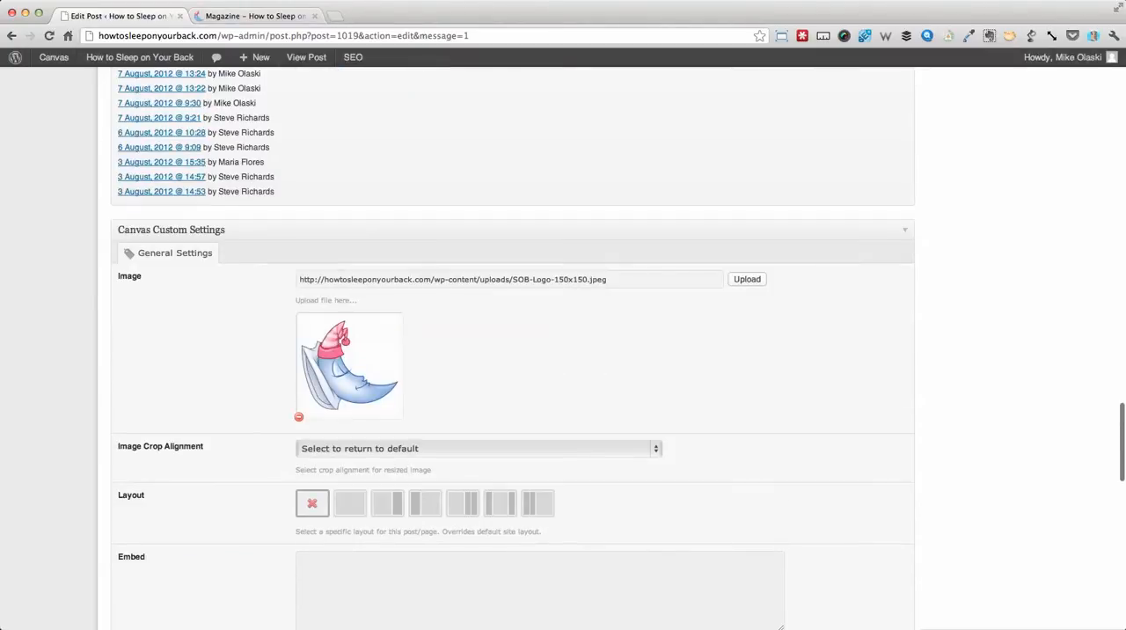
- View the "How To Sleep On Your Back Properly" post on the live site and return to the homepage
left_click(255, 16)
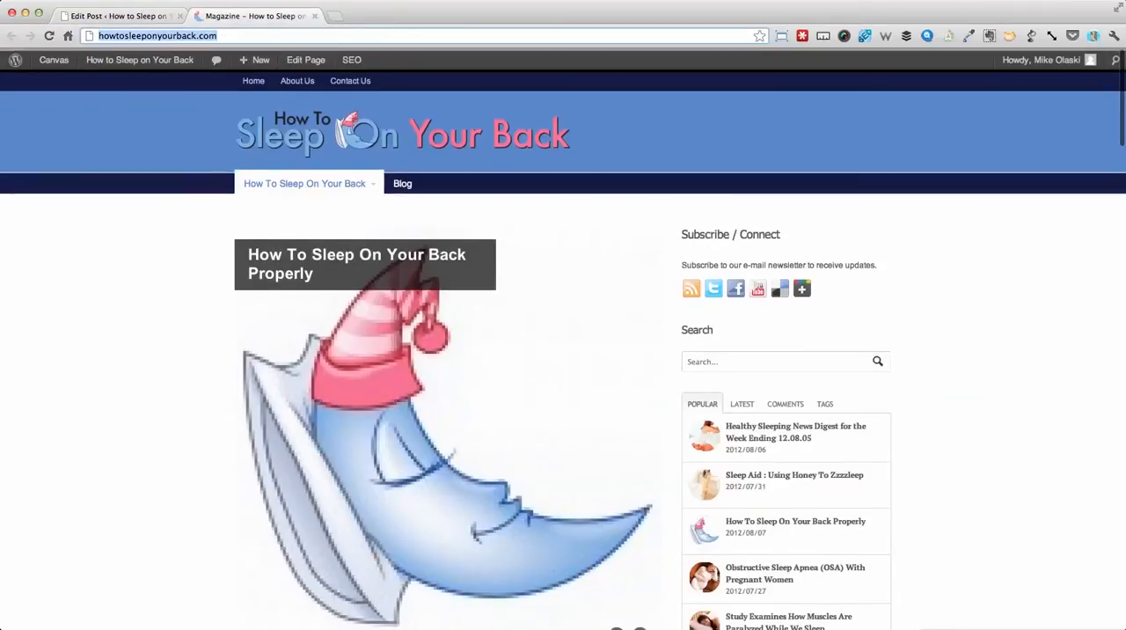
key("Return")
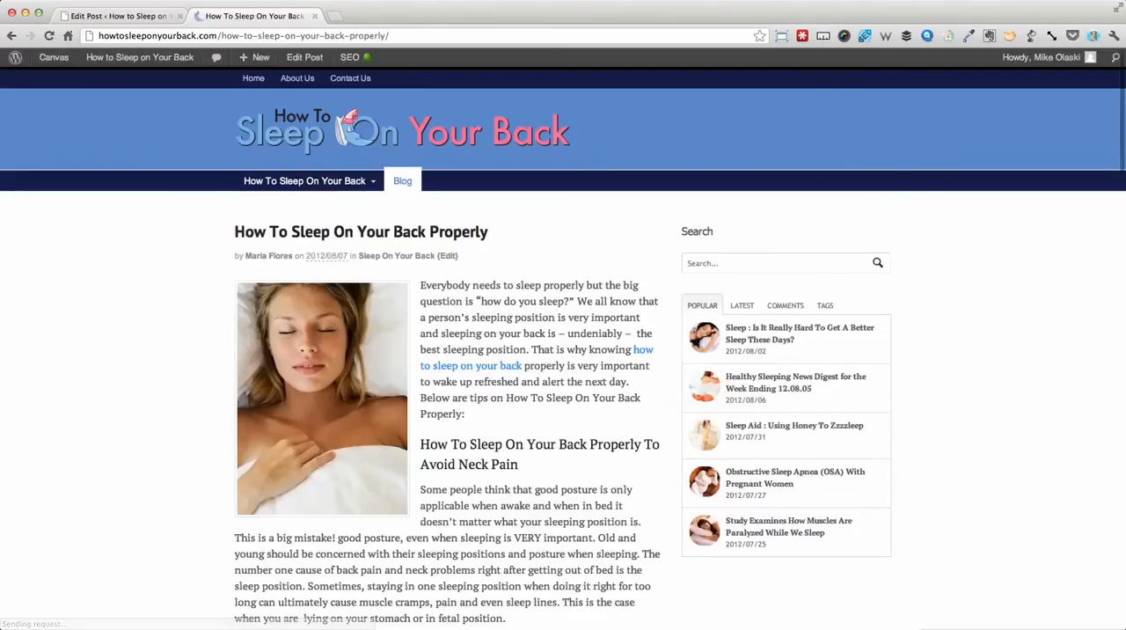
left_click(402, 131)
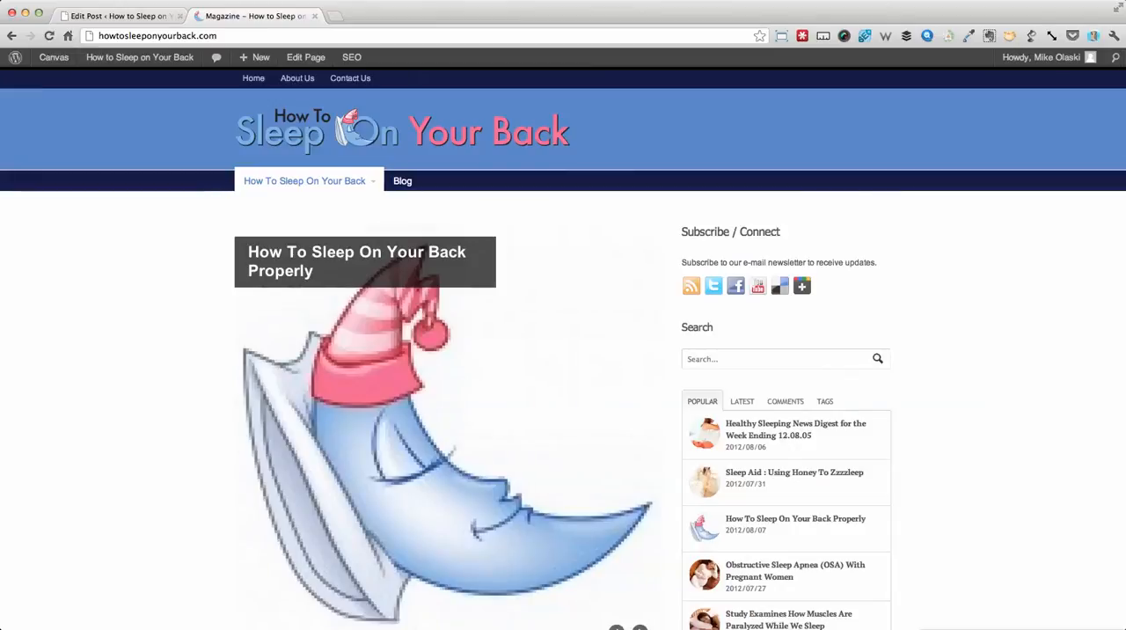
- Cycle through the homepage's featured slider and compare the height of its slides
scroll(440, 352, "down", 4)
scroll(439, 352, "up", 2)
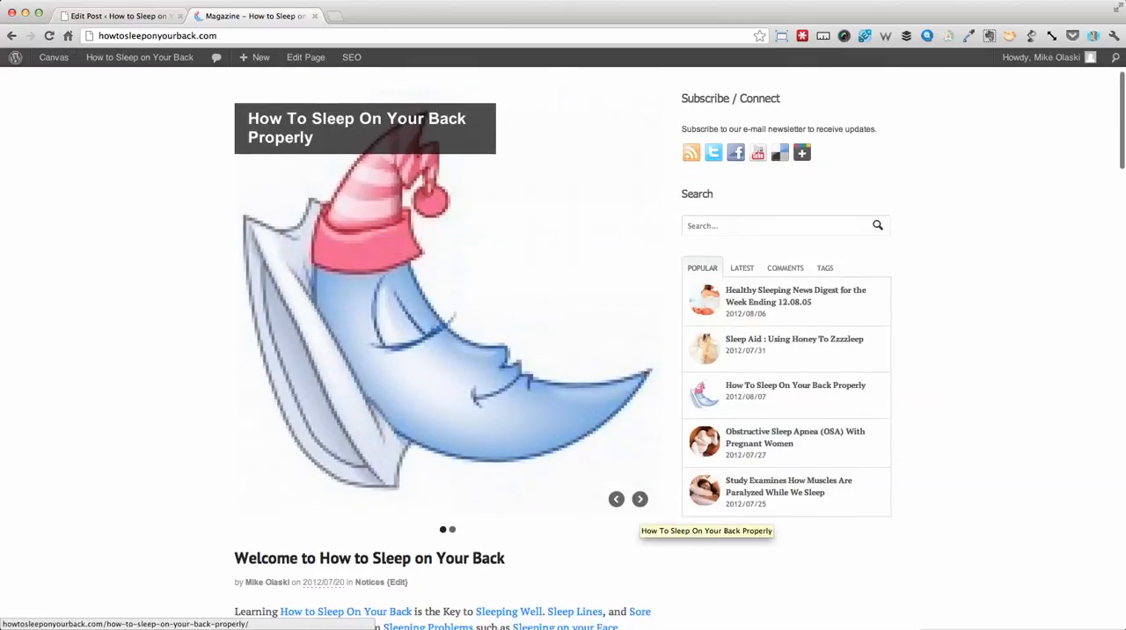
left_click(640, 498)
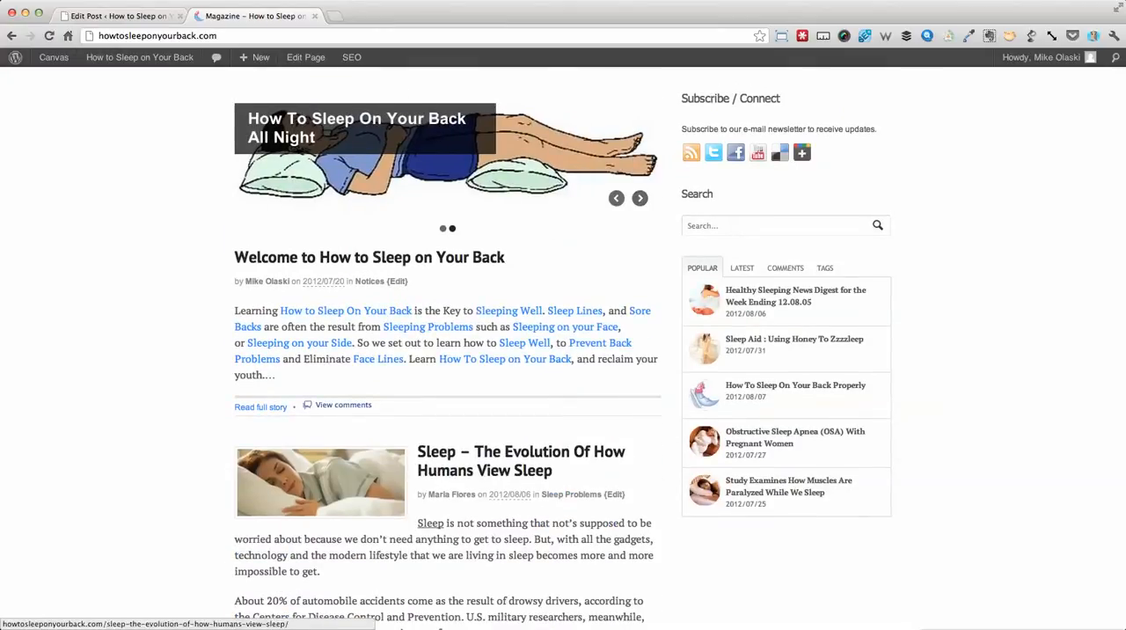
scroll(440, 352, "up", 3)
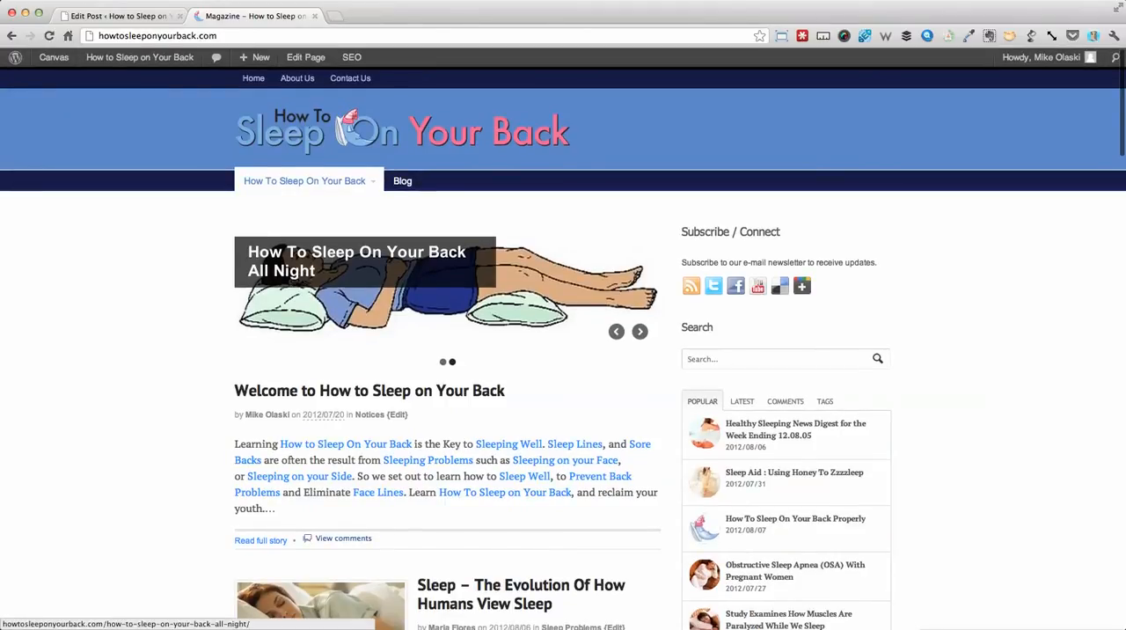
left_click(639, 331)
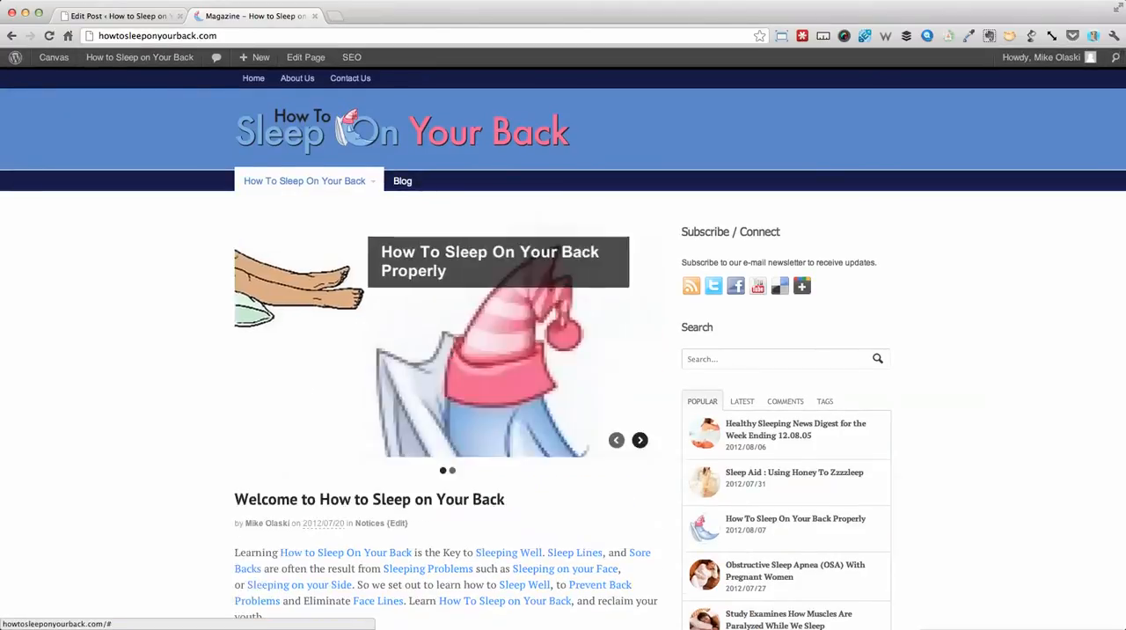
scroll(431, 88, "down", 5)
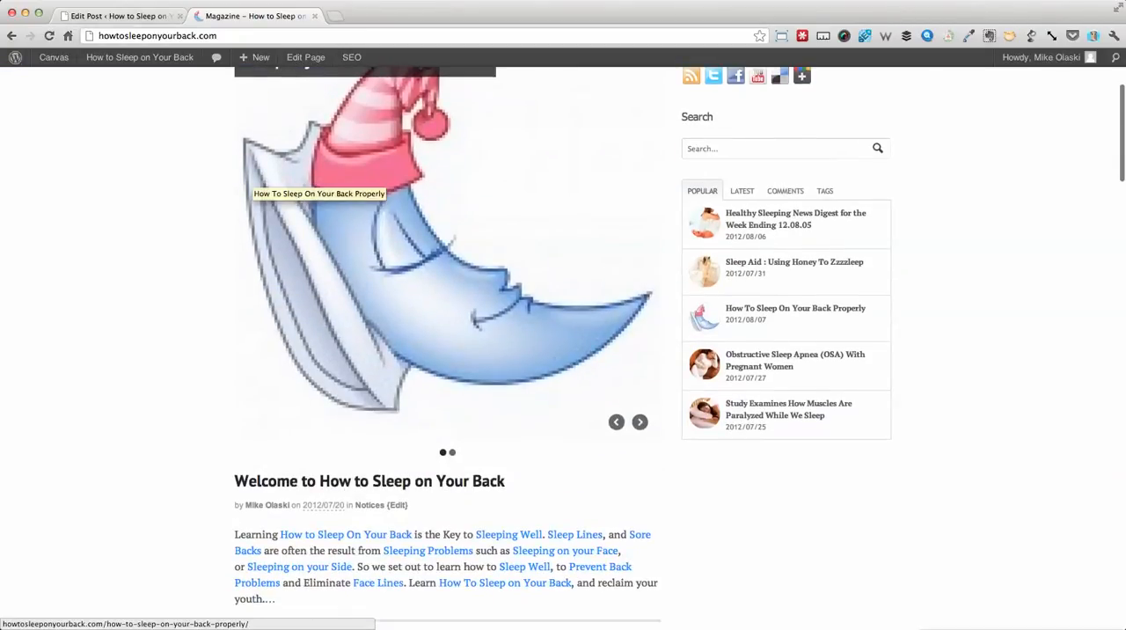
scroll(255, 185, "up", 5)
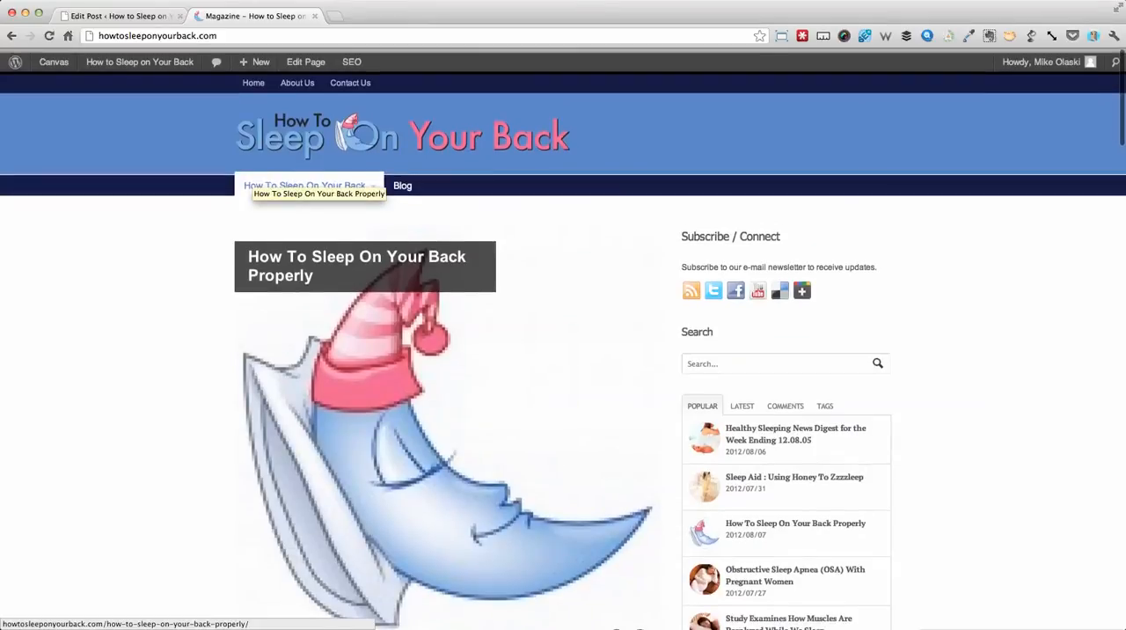
- Open the Canvas Theme Options in a new tab from the post's admin page
mouse_move(139, 58)
left_click(132, 15)
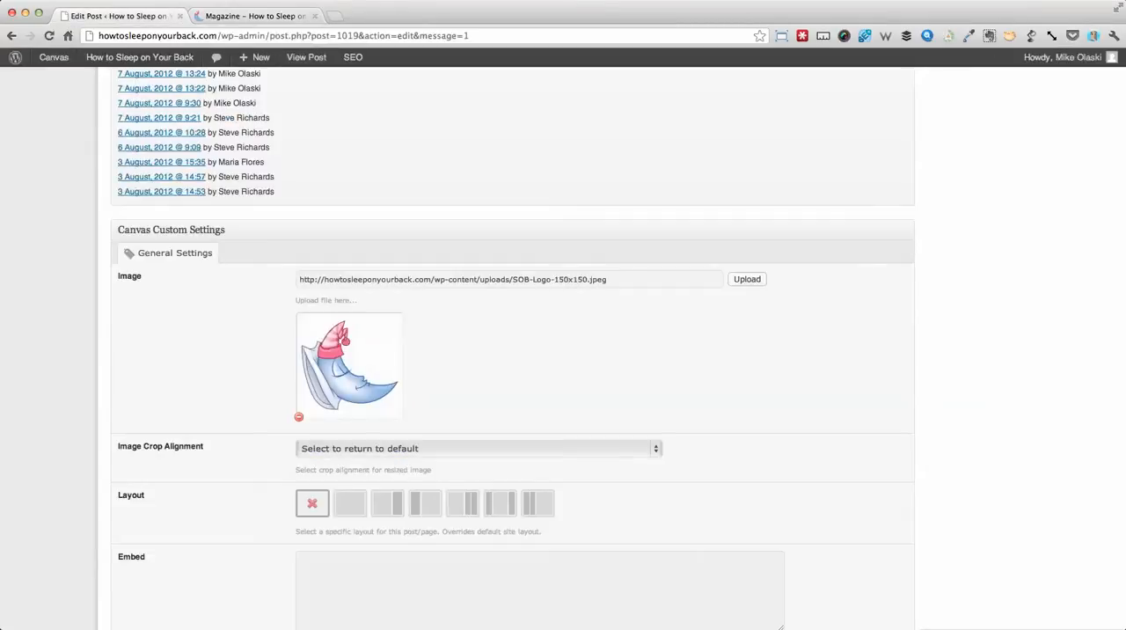
scroll(511, 334, "up", 15)
scroll(44, 370, "up", 15)
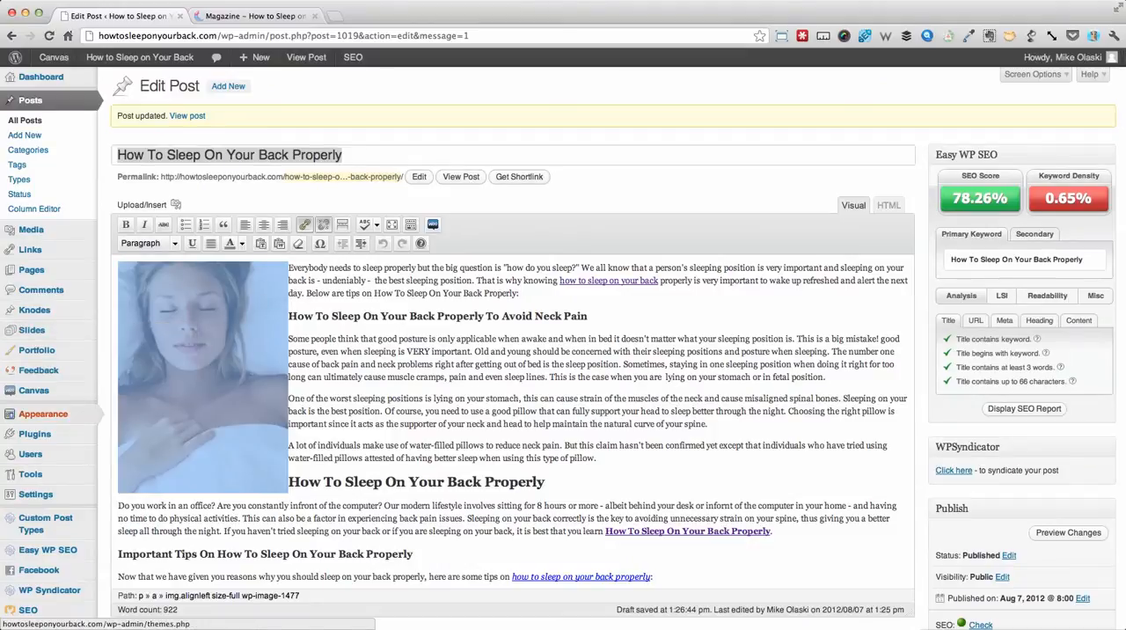
mouse_move(33, 389)
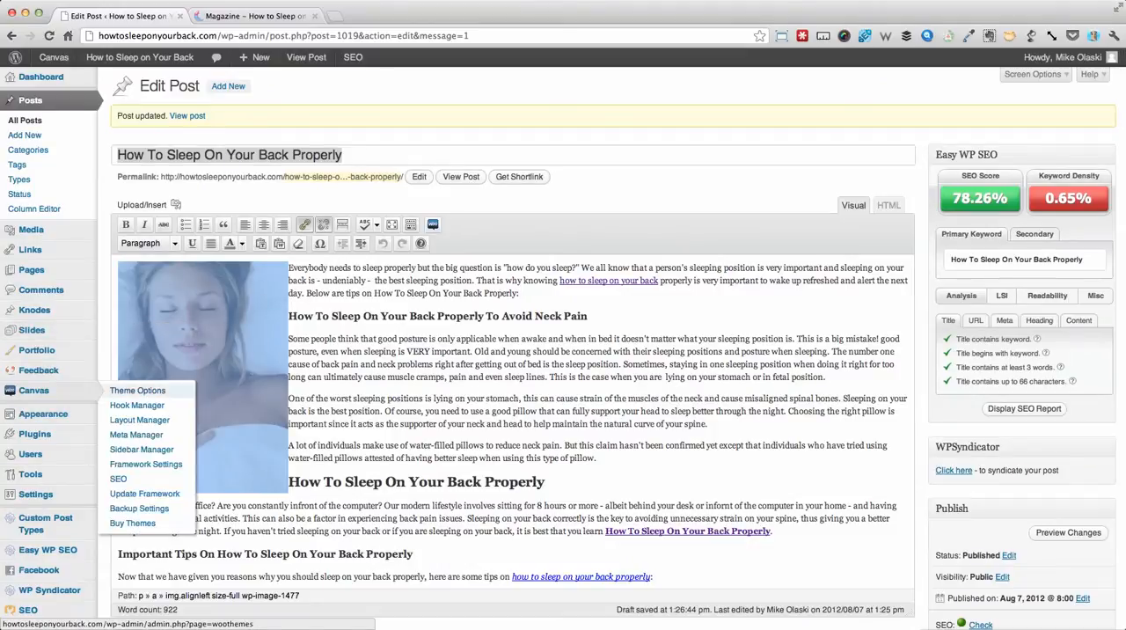
left_click(137, 391, "super")
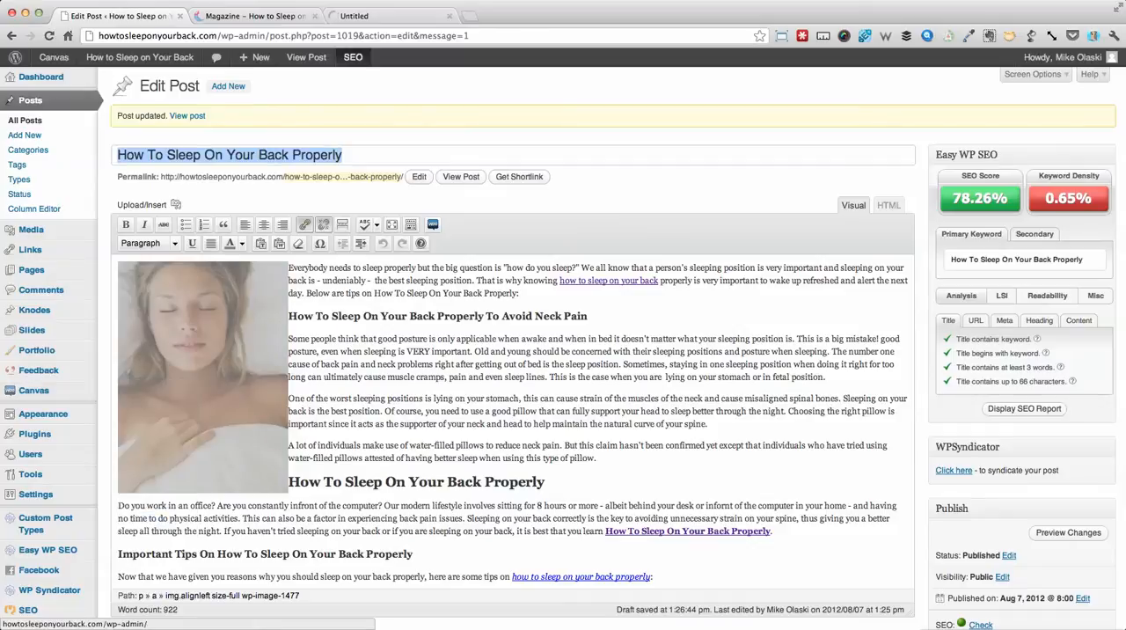
left_click(387, 16)
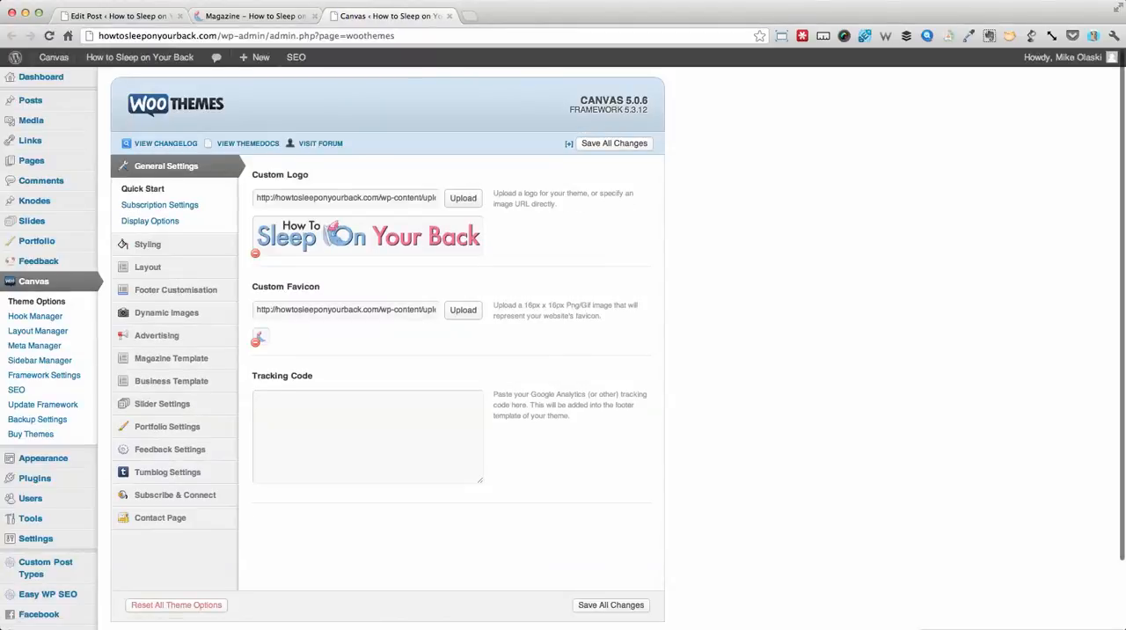
- Display the Posts Slider options of the Magazine Template
scroll(43, 327, "down", 3)
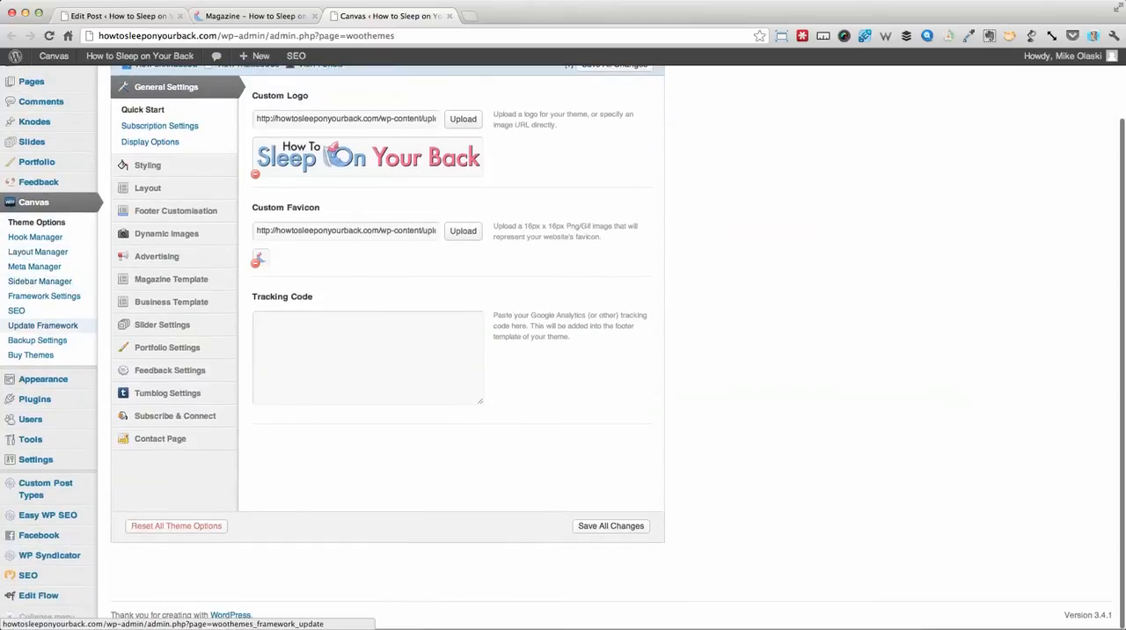
mouse_move(176, 280)
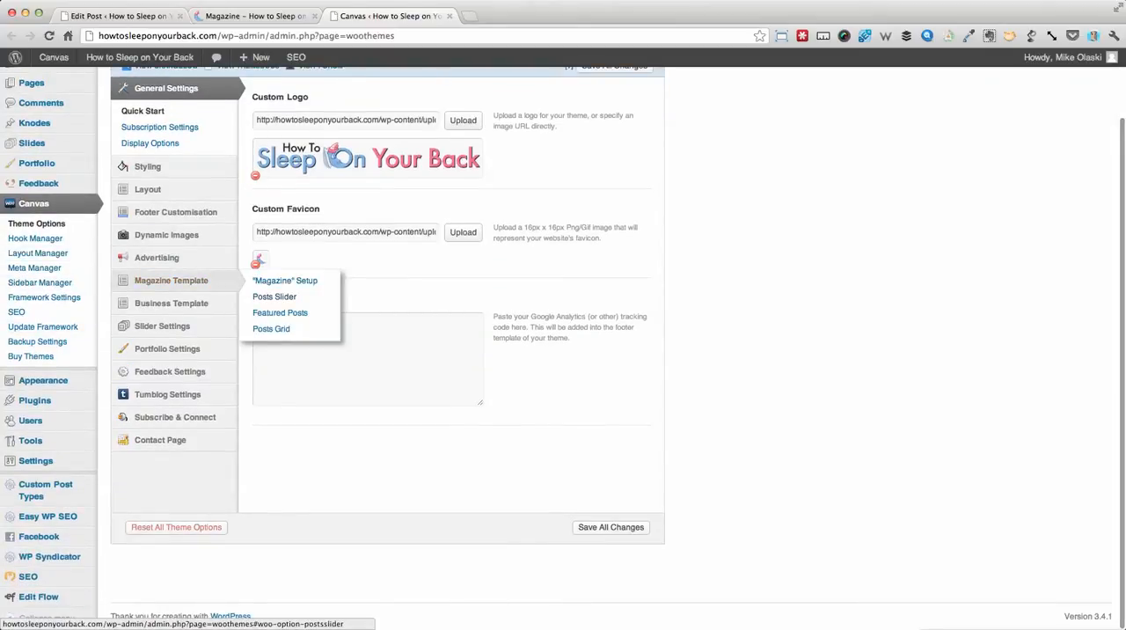
left_click(275, 297)
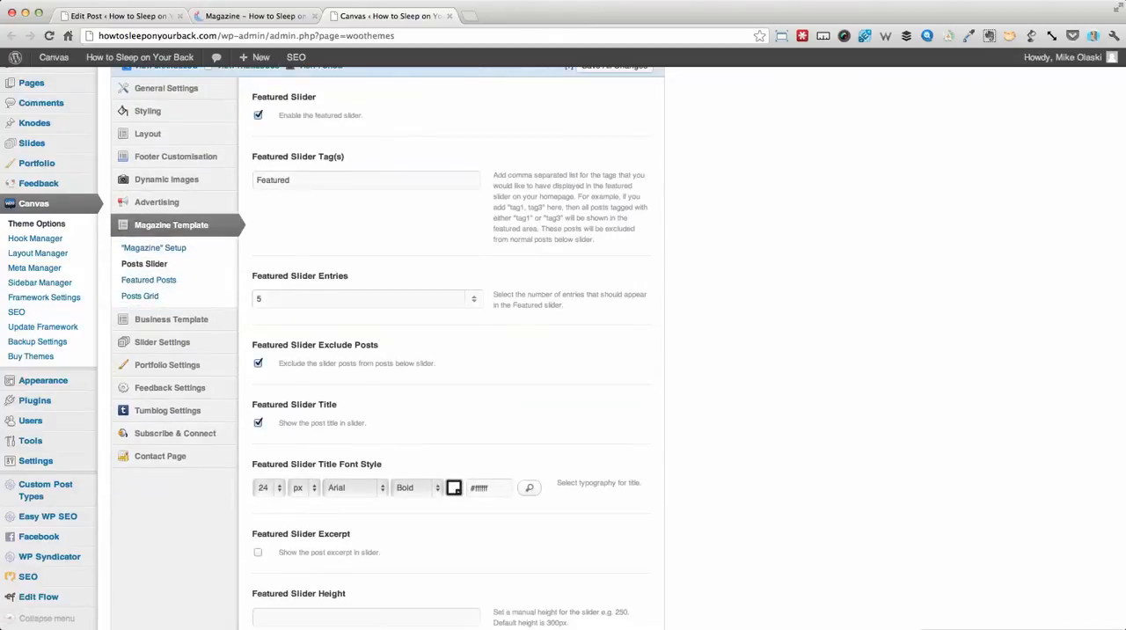
- Set the Featured Slider Height to 200 and save all theme changes
scroll(562, 352, "down", 5)
scroll(563, 352, "up", 5)
scroll(563, 352, "down", 5)
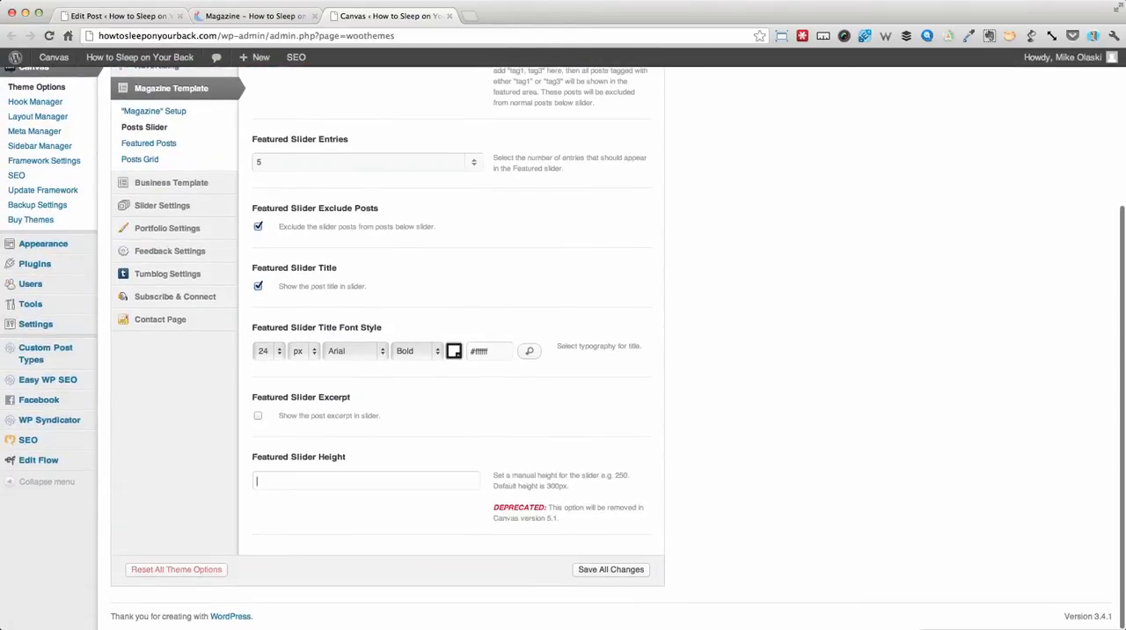
left_click_drag(506, 475, 602, 475)
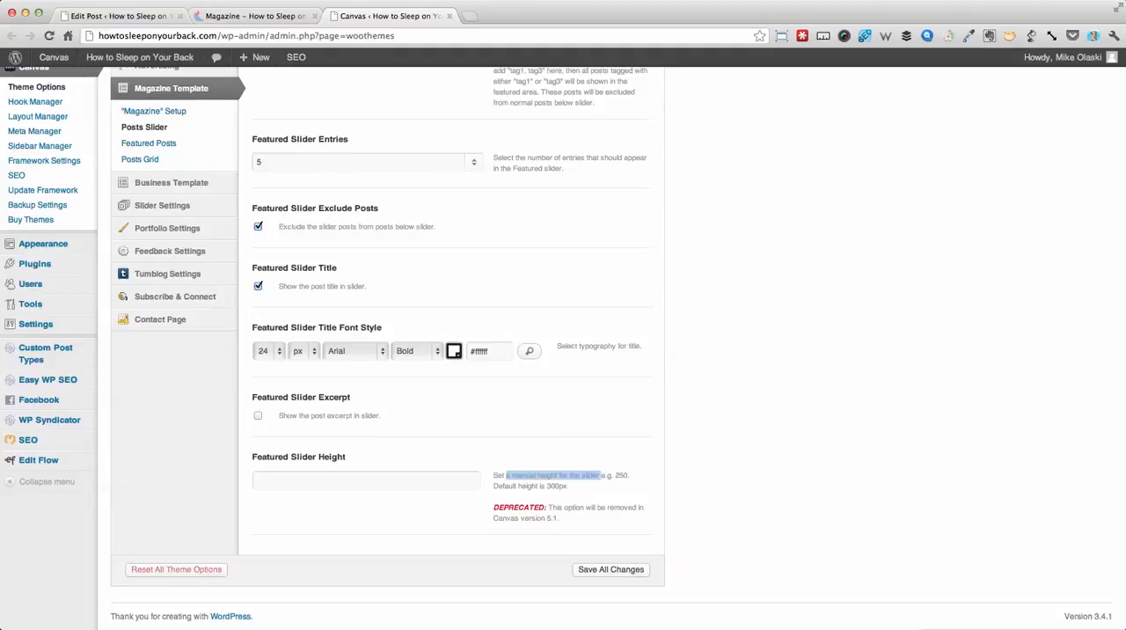
left_click(366, 480)
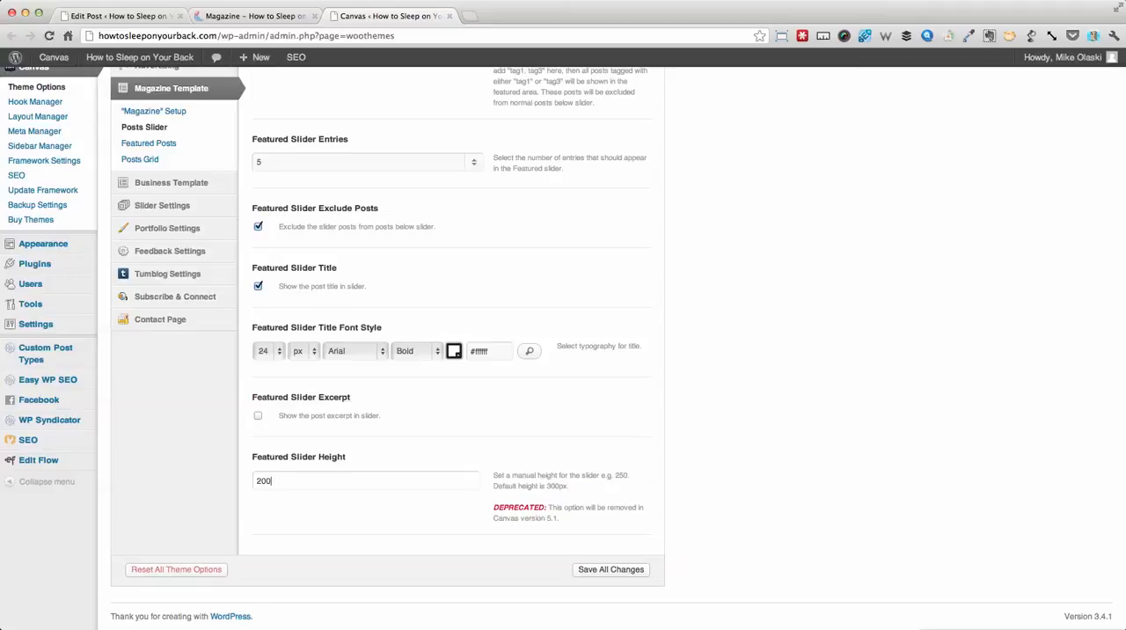
left_click(610, 570)
- Review the generic Slider Settings that apply to both the Business and Magazine templates
scroll(611, 570, "up", 5)
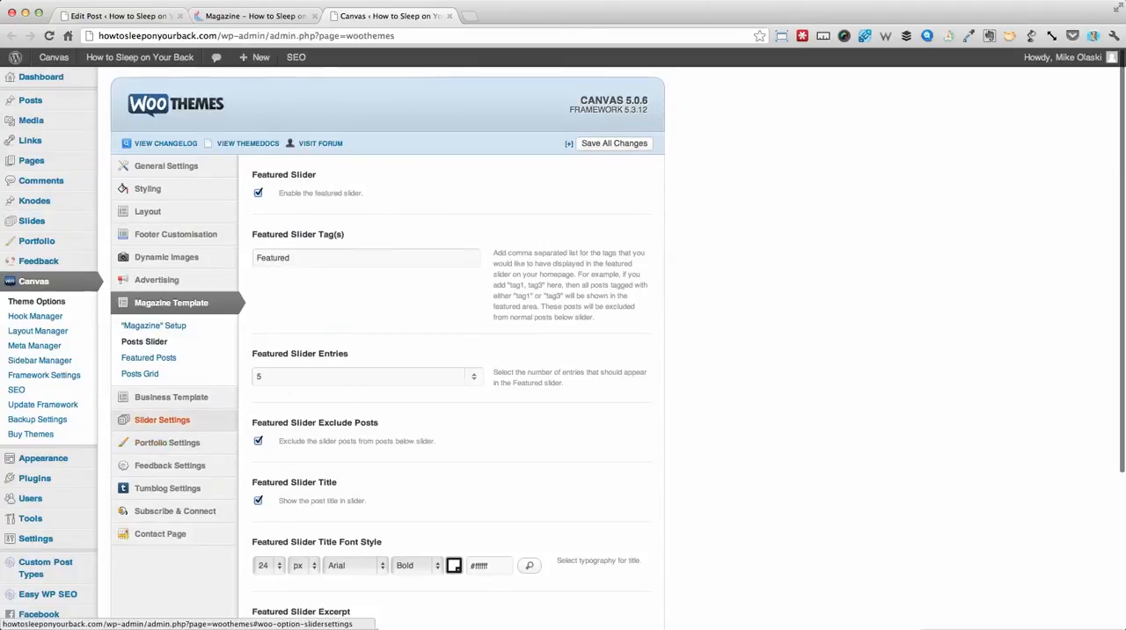
left_click(162, 419)
scroll(563, 352, "down", 3)
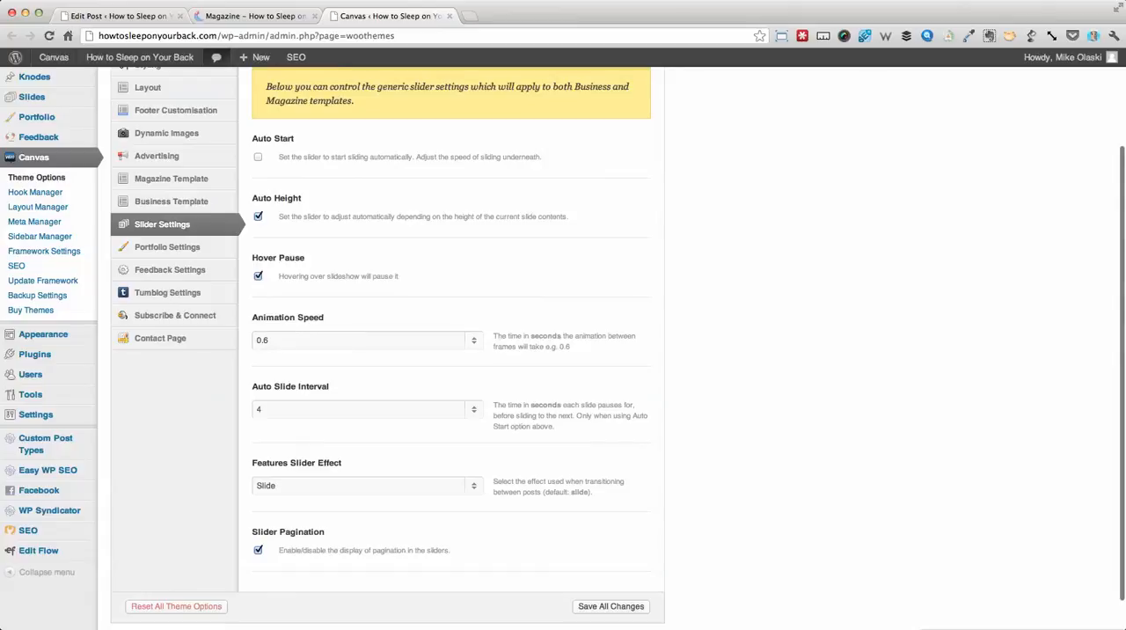
- Reload the site's homepage and check the featured slider's height against the generic slider settings
left_click(255, 16)
left_click(49, 35)
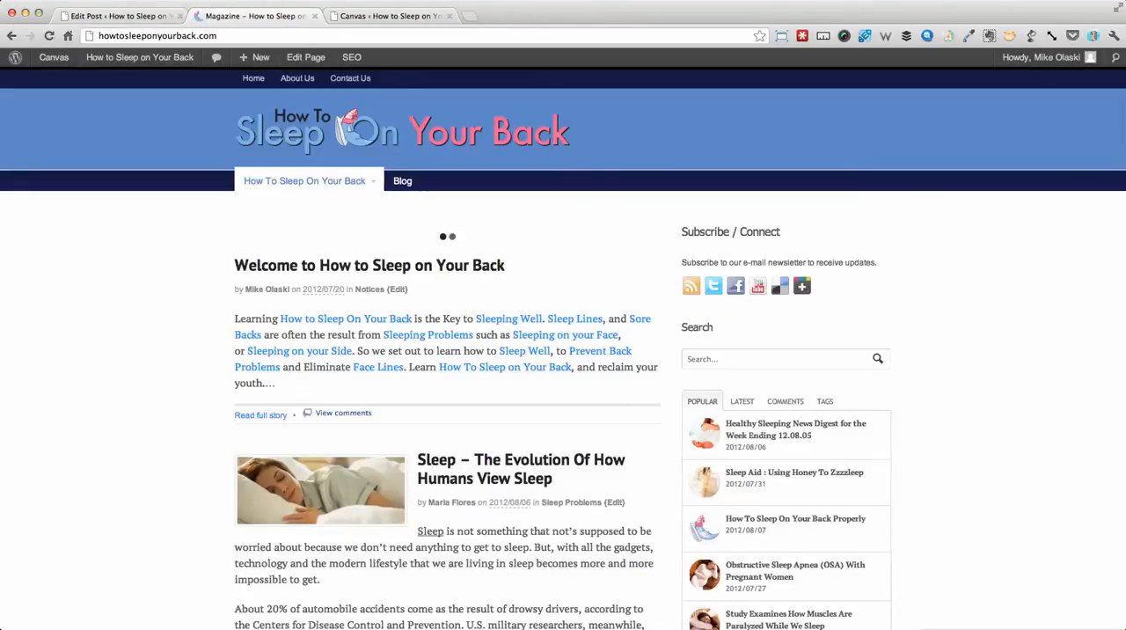
scroll(563, 347, "down", 4)
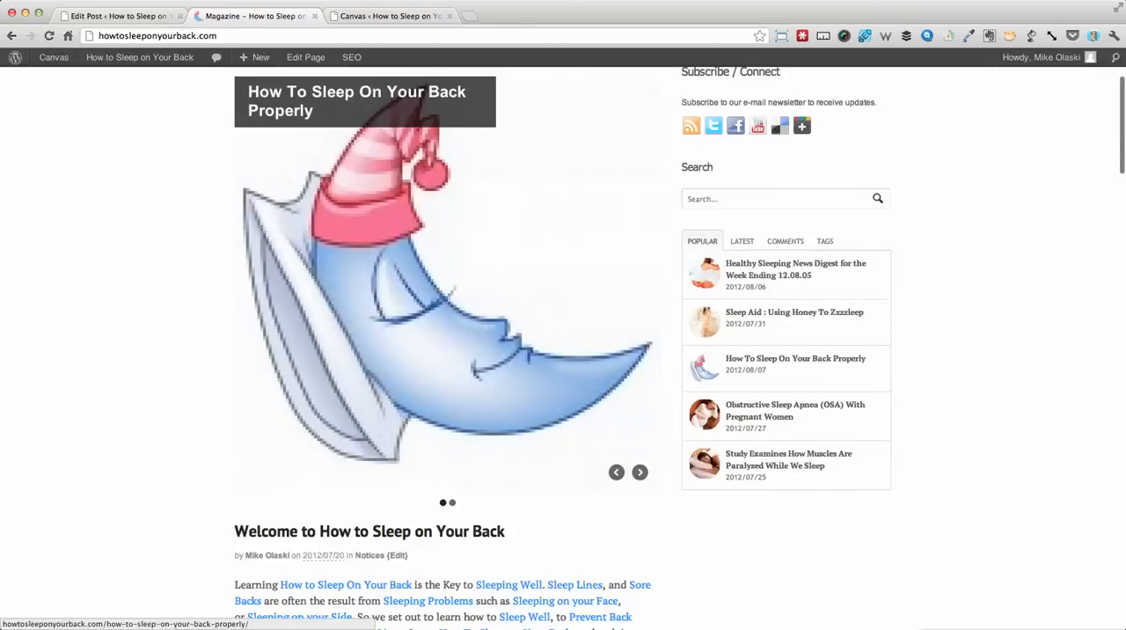
left_click(380, 15)
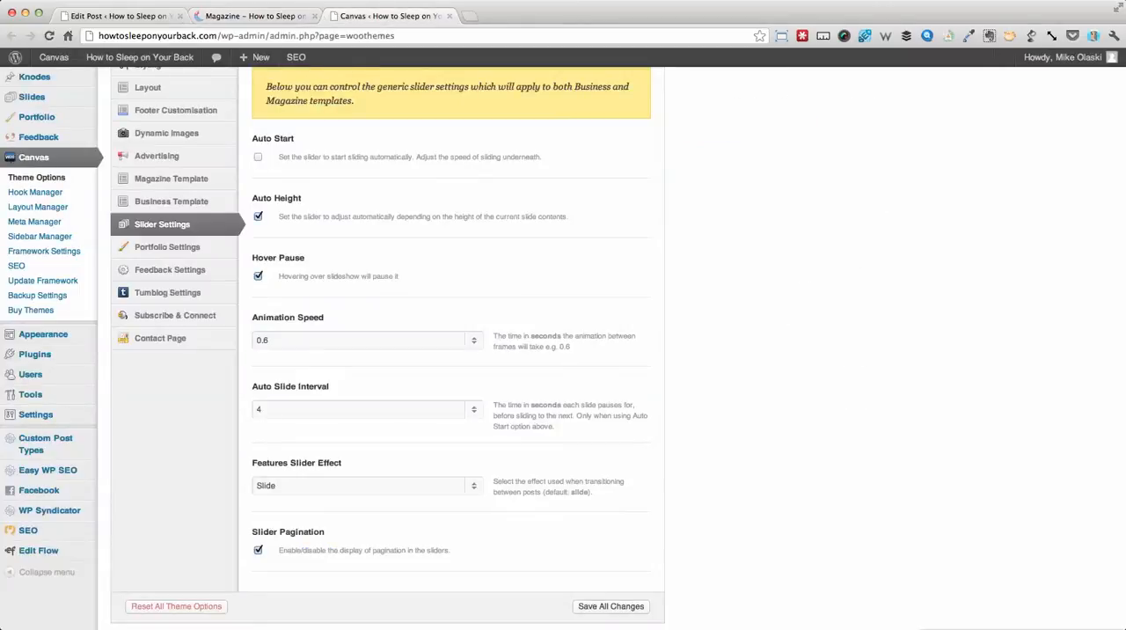
left_click(255, 16)
scroll(361, 264, "up", 4)
- Open passionprofits.com in a new tab and step through its homepage slider for comparison
key("super+t")
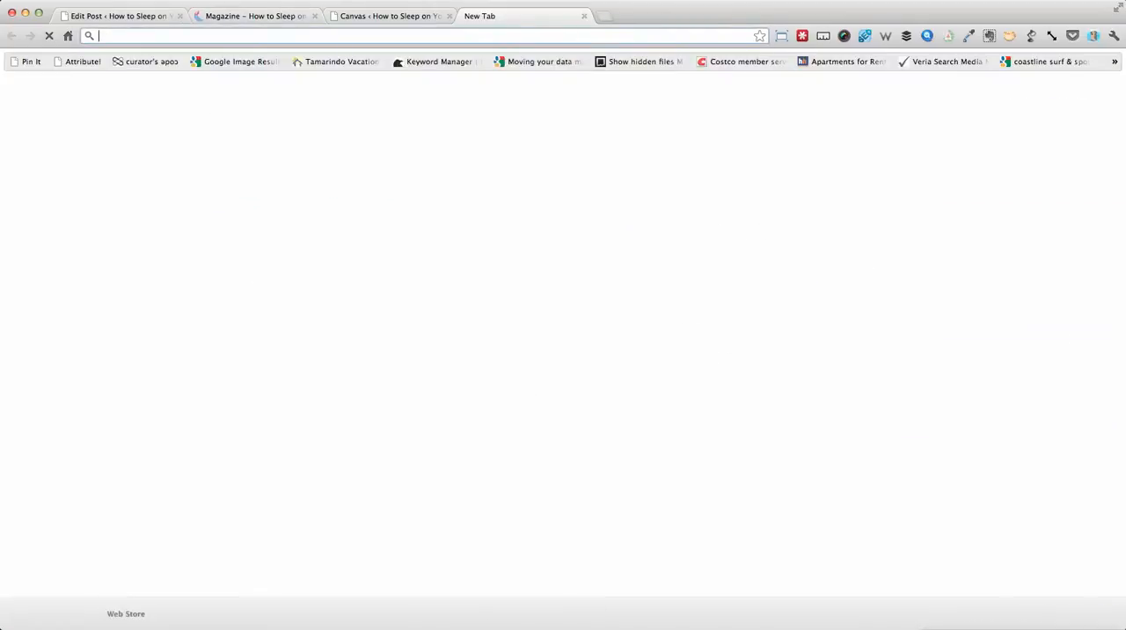
type("pas")
key("Right")
key("BackSpace")
key("BackSpace")
key("BackSpace")
key("BackSpace")
key("BackSpace")
key("BackSpace")
key("BackSpace")
key("BackSpace")
key("BackSpace")
key("BackSpace")
key("BackSpace")
key("BackSpace")
key("BackSpace")
key("Return")
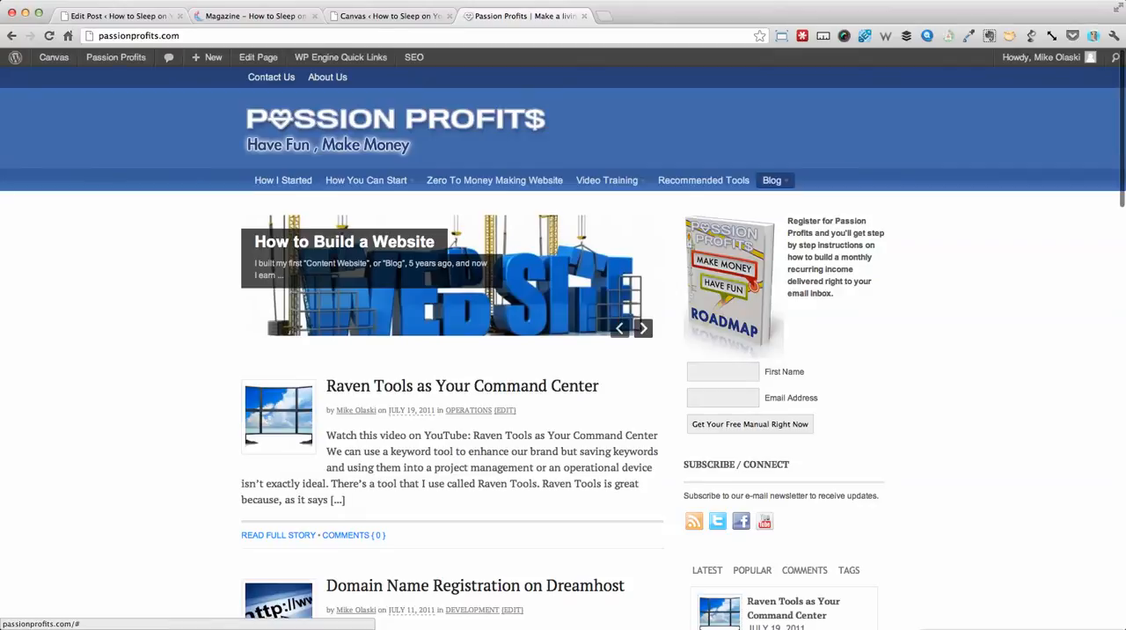
left_click(643, 328)
left_click(643, 328)
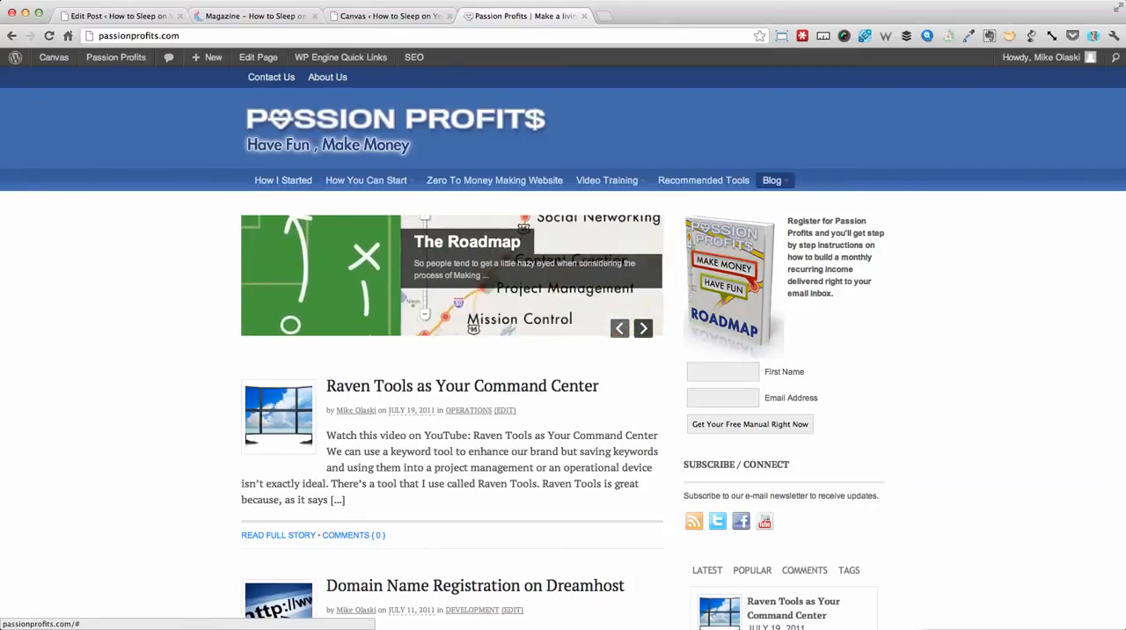
- Advance the Passion Profits slider to the "How to Build a Website" slide and examine its excerpt text
left_click(643, 328)
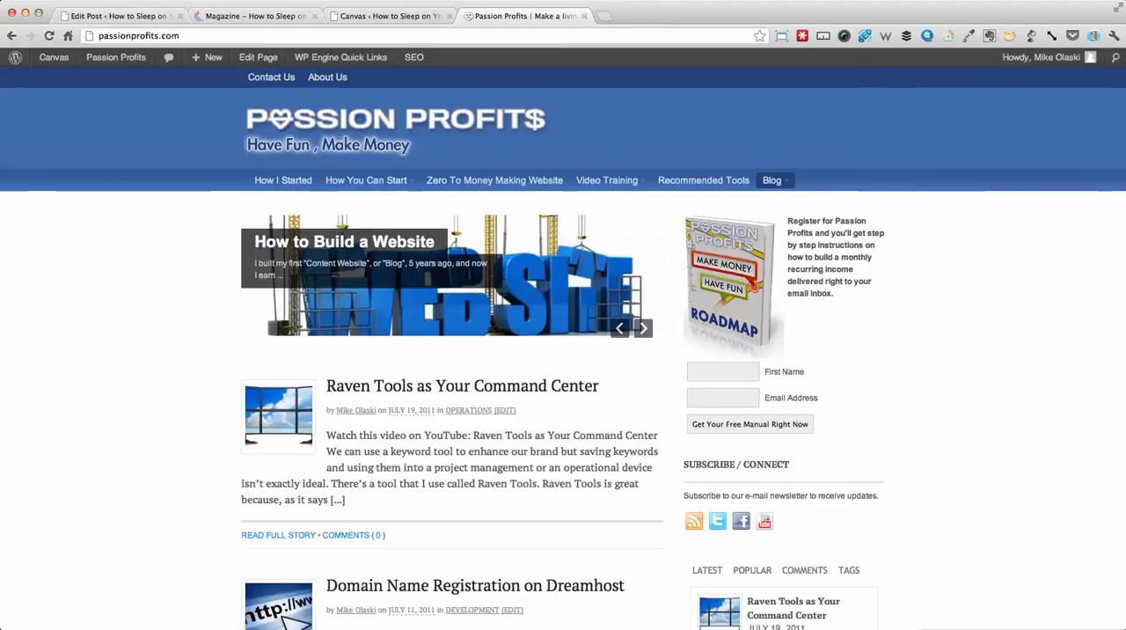
left_click_drag(259, 263, 285, 276)
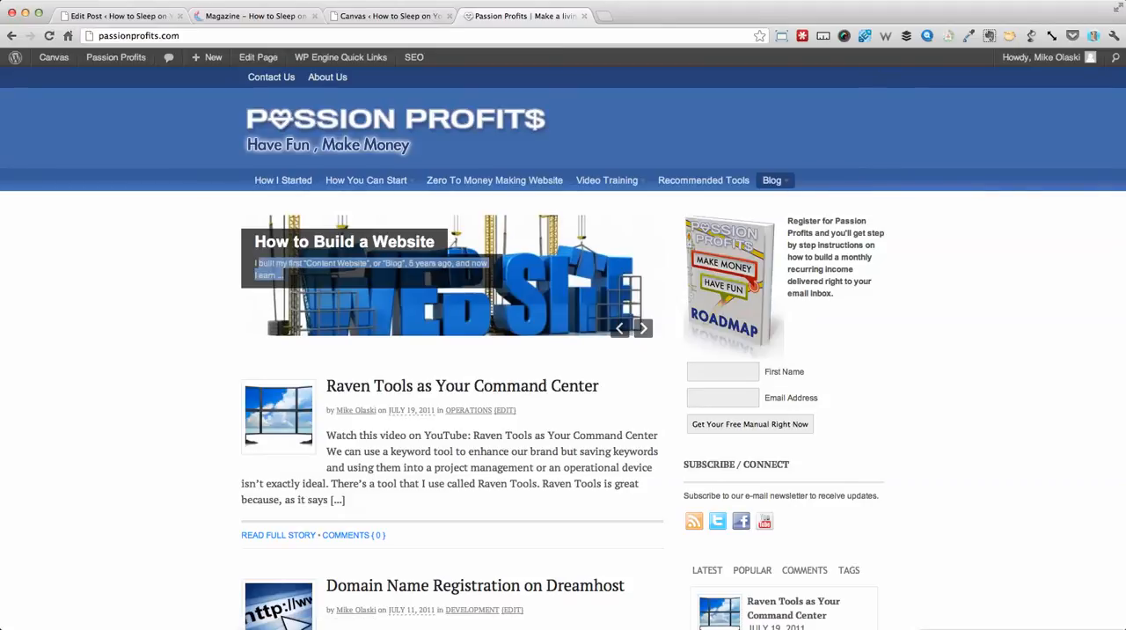
- Look through the edit page of the post "How To Sleep On Your Back Properly", including its custom fields, categories, tags and types
left_click(390, 16)
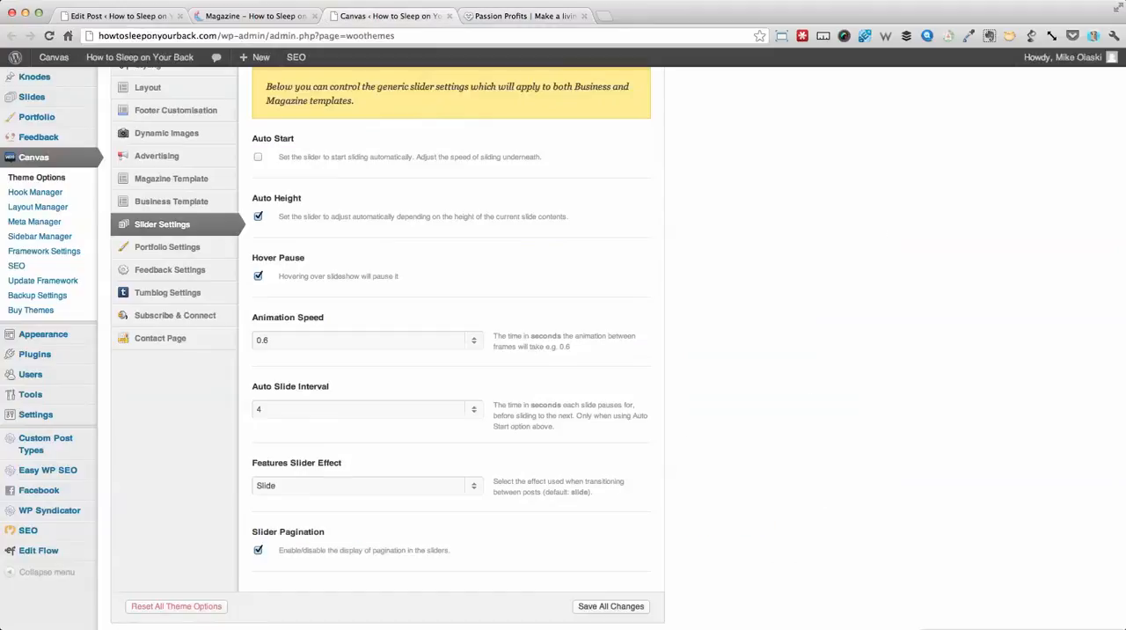
scroll(388, 348, "up", 3)
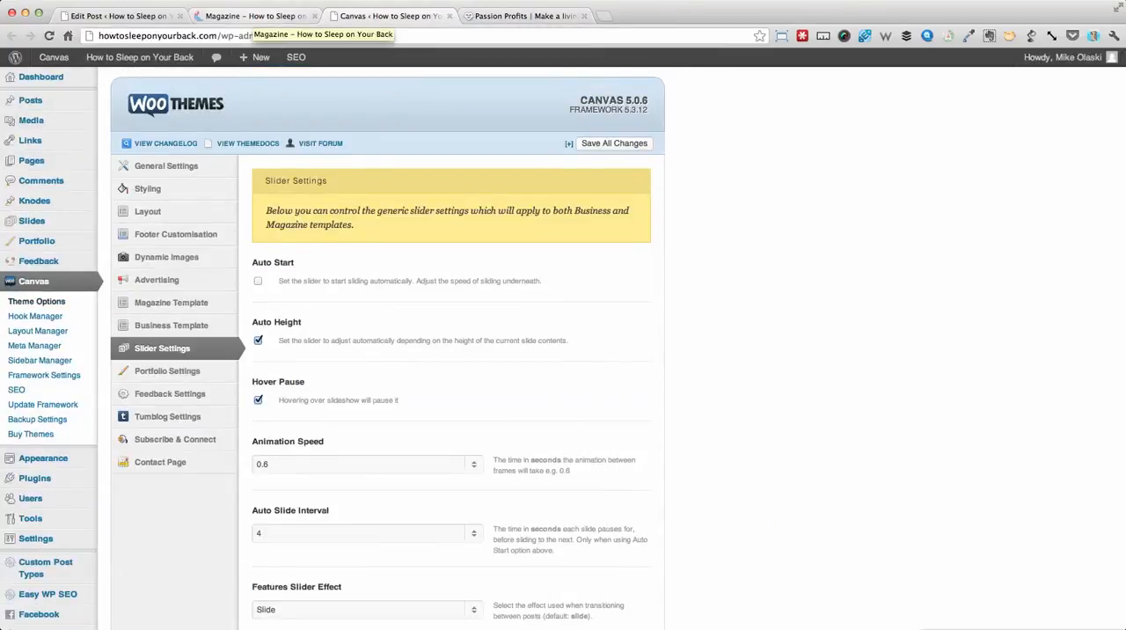
left_click(255, 16)
left_click(118, 16)
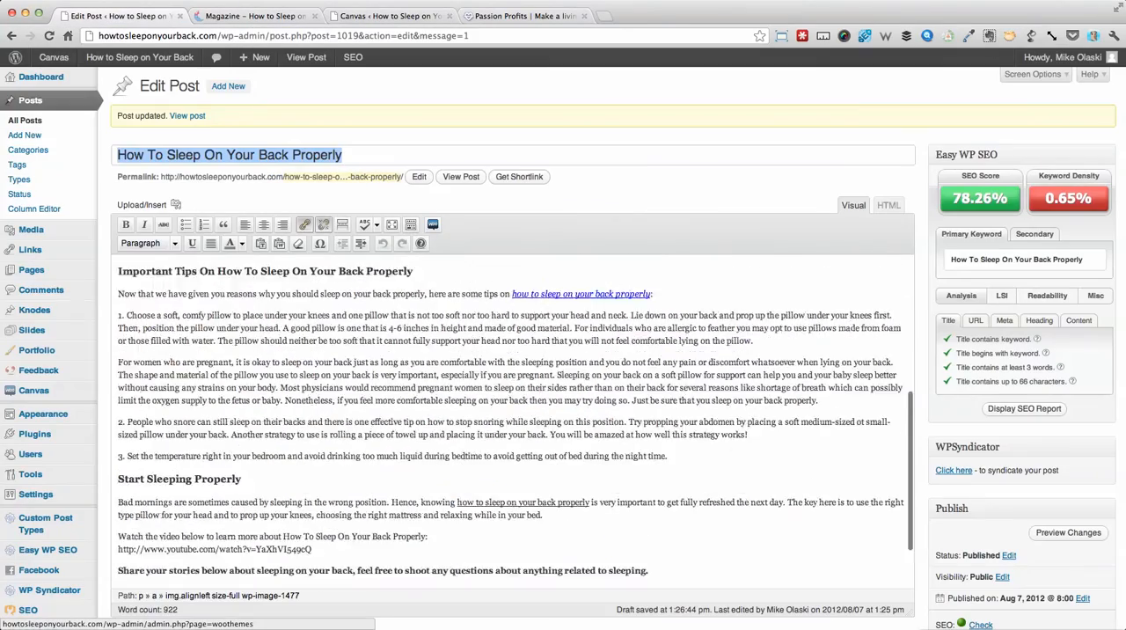
scroll(510, 422, "down", 5)
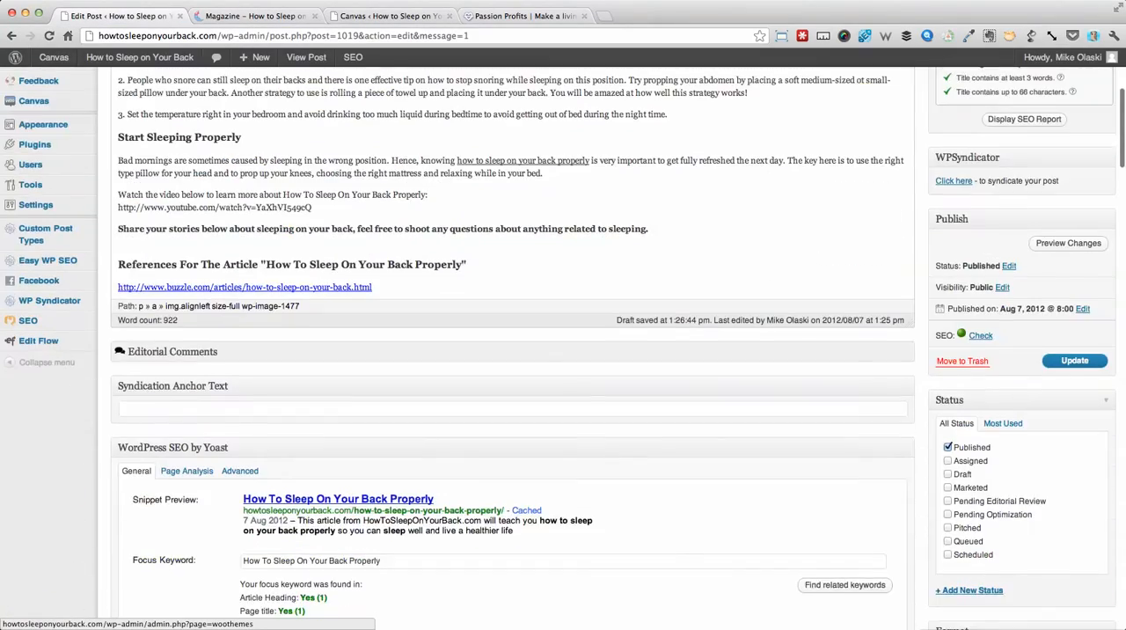
scroll(510, 351, "down", 5)
scroll(510, 352, "up", 6)
scroll(510, 352, "down", 10)
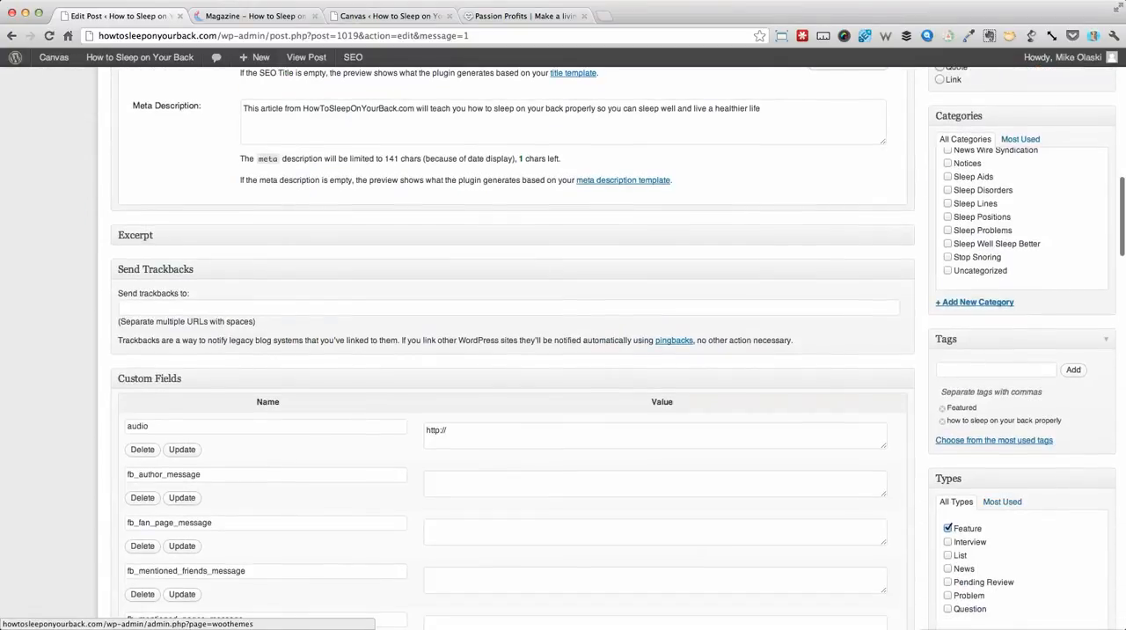
- Try turning off Auto Height in the Canvas Slider Settings and save all changes
left_click(391, 15)
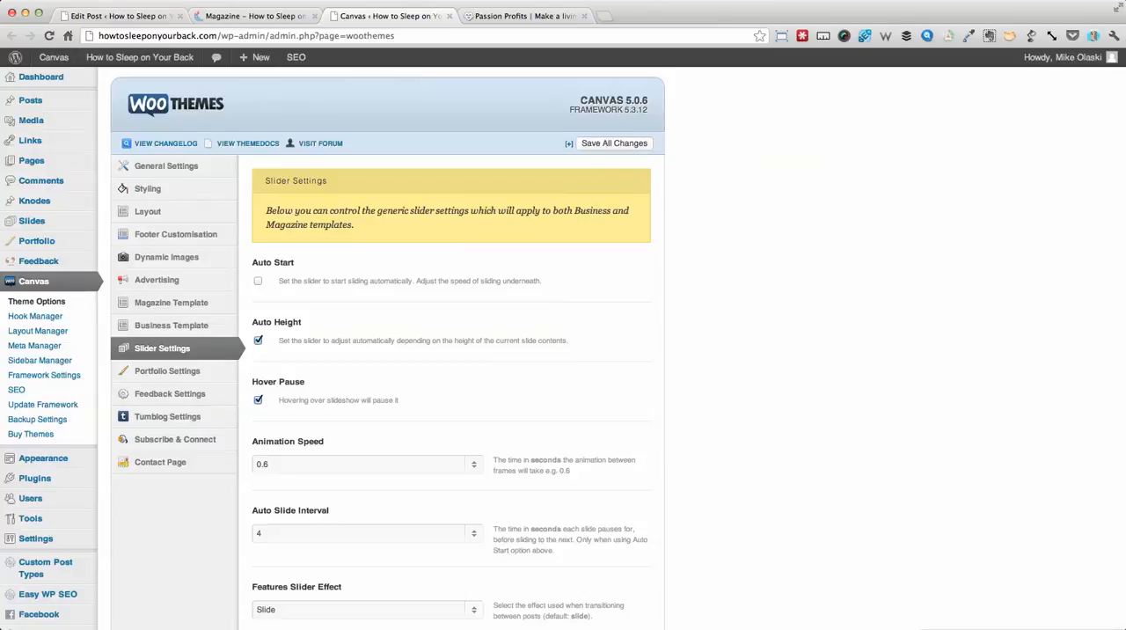
scroll(562, 352, "down", 4)
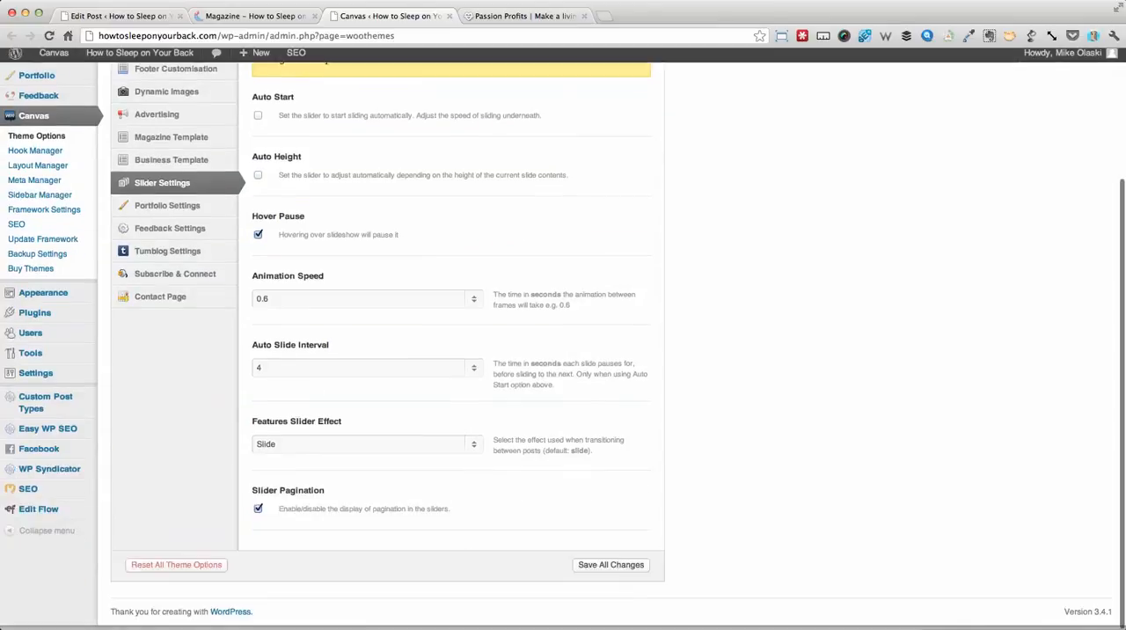
left_click(612, 570)
- Reload the How To Sleep On Your Back homepage and step through the featured slides to check their height and overlap
left_click(255, 16)
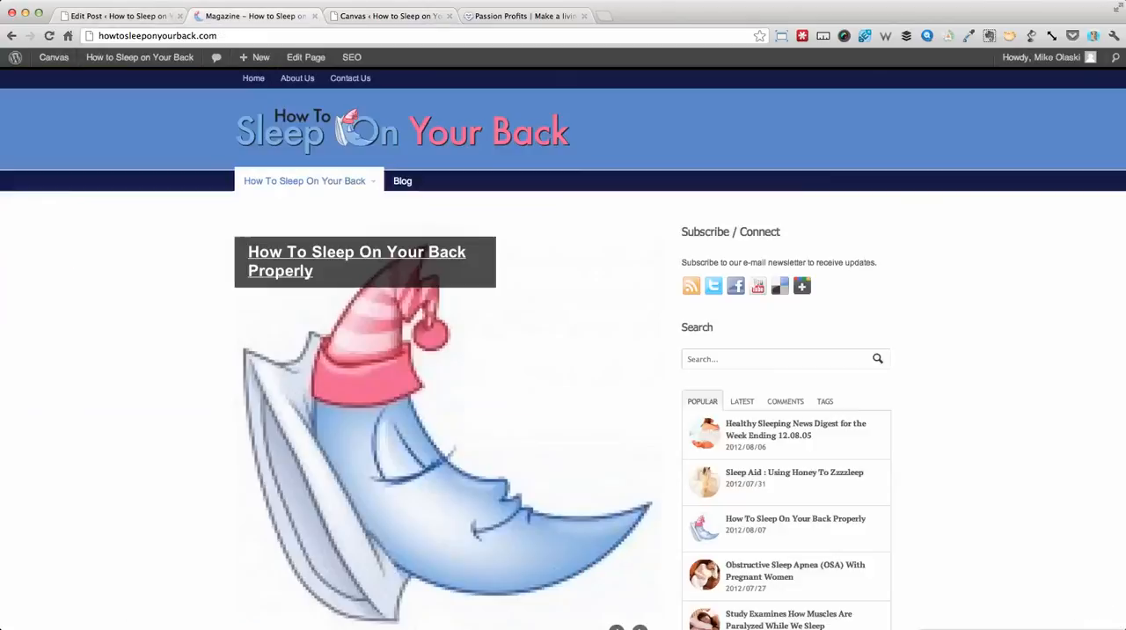
key("super+r")
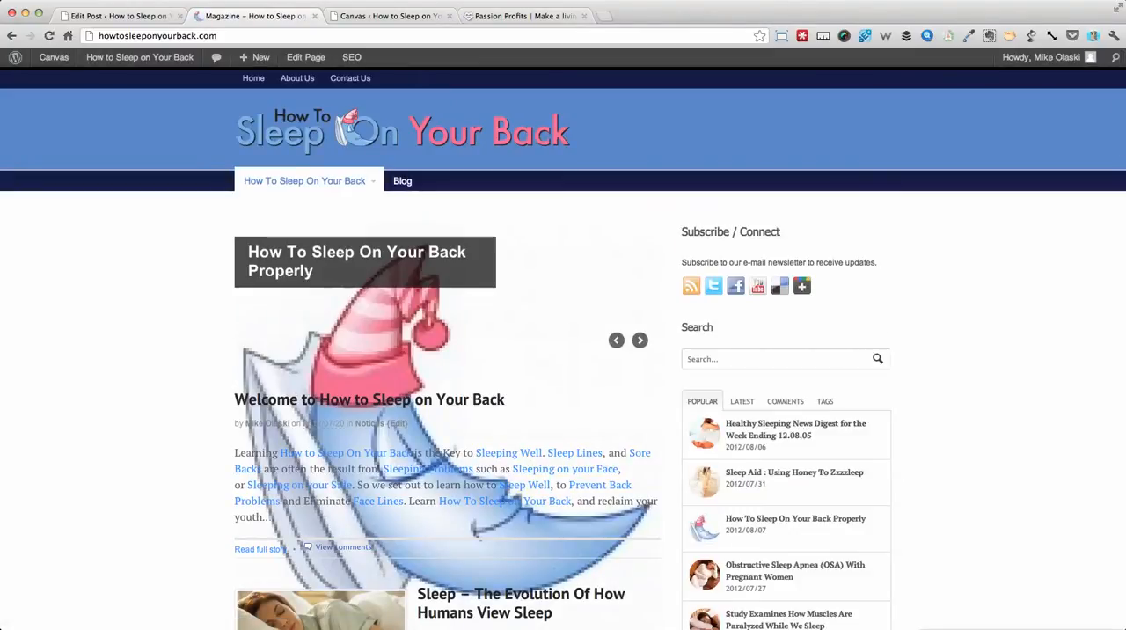
scroll(563, 352, "down", 5)
scroll(563, 352, "up", 3)
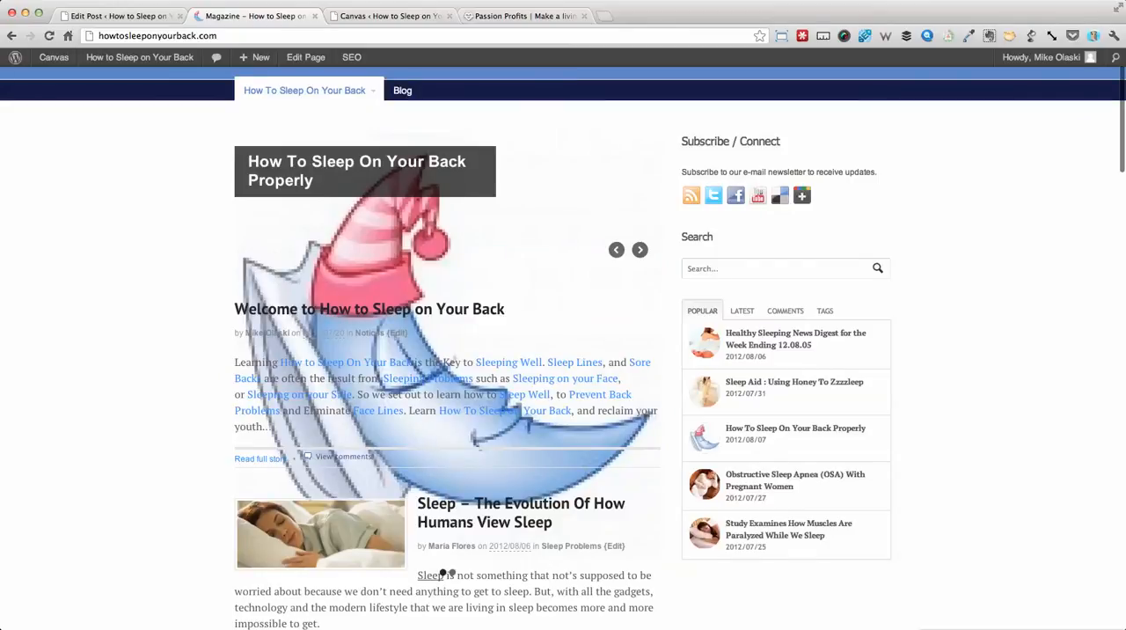
left_click(640, 250)
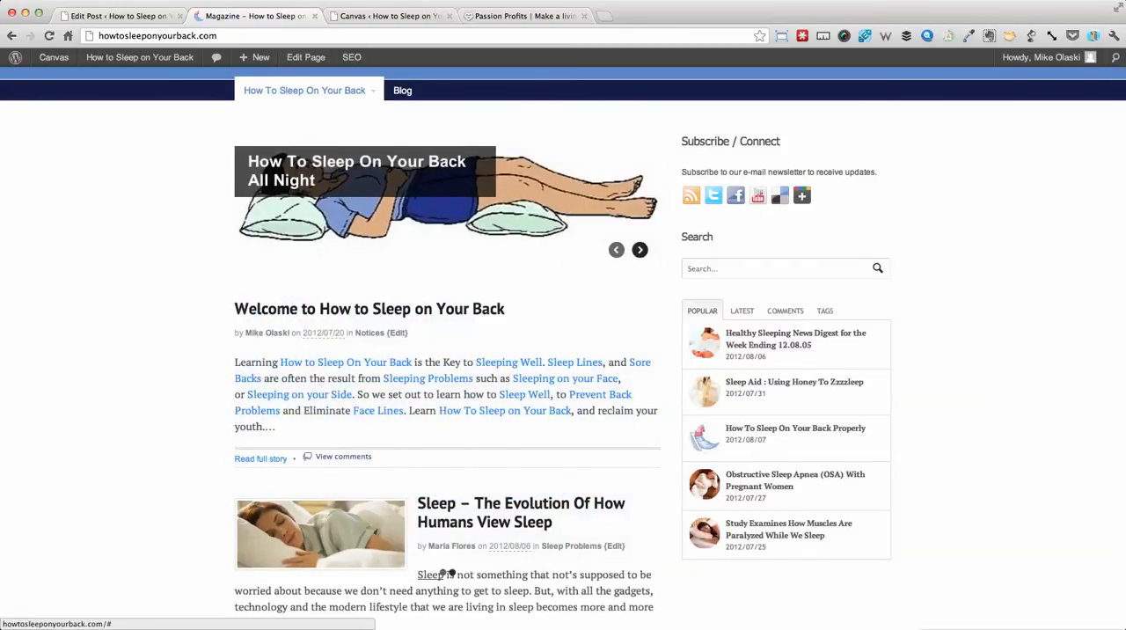
left_click(641, 250)
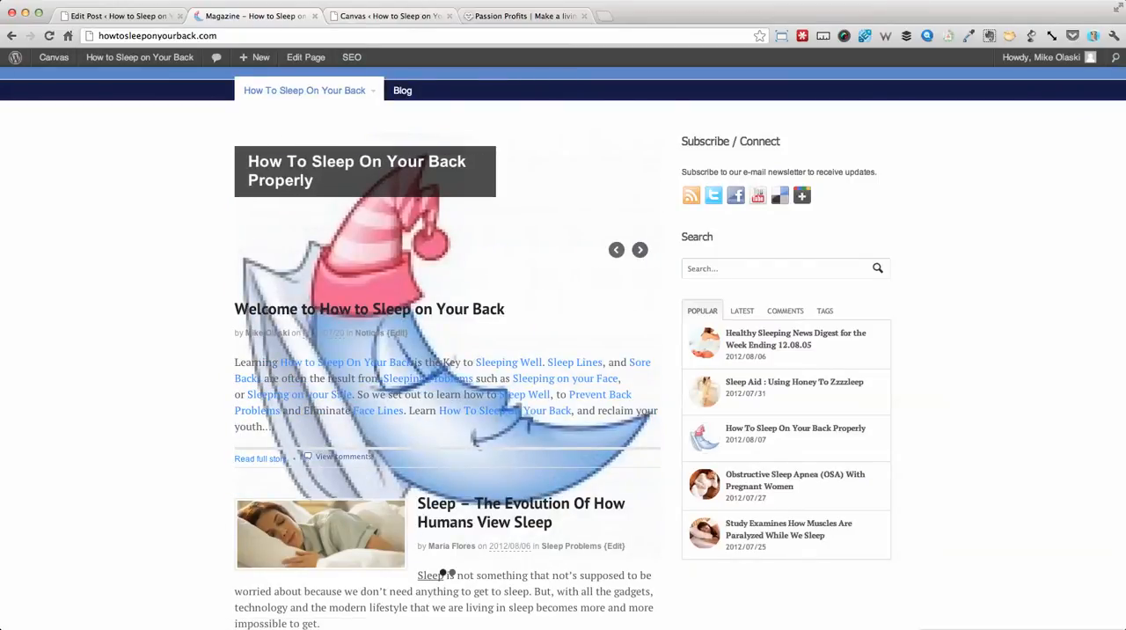
key("super+r")
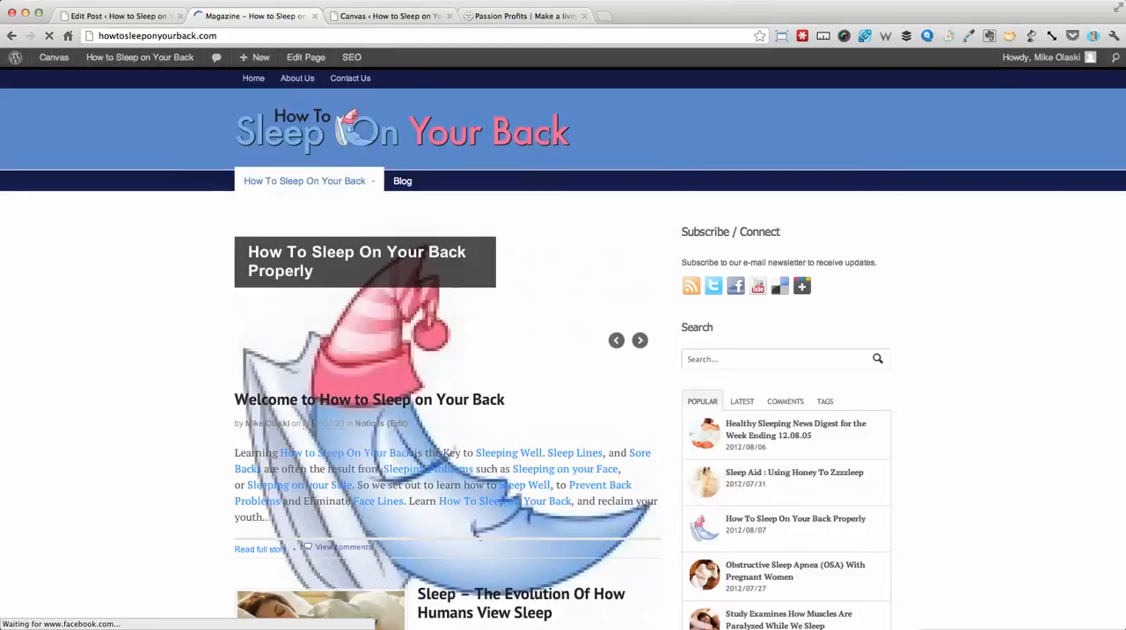
- Re-enable Auto Height in the Canvas Slider Settings, save all changes, and reload the site's homepage
left_click(387, 16)
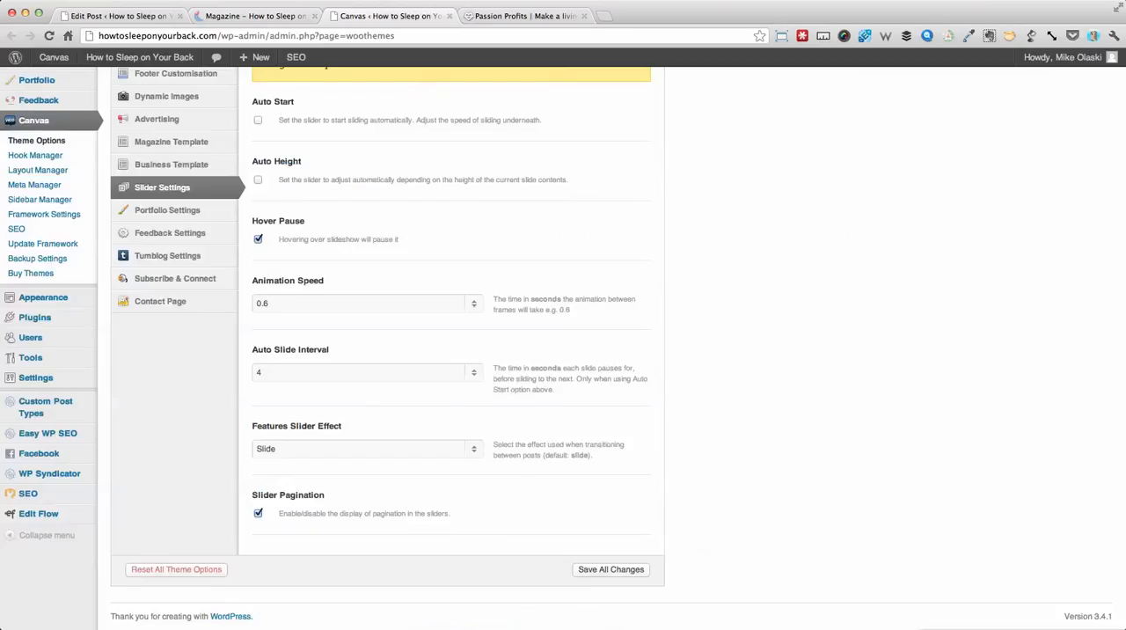
left_click(610, 569)
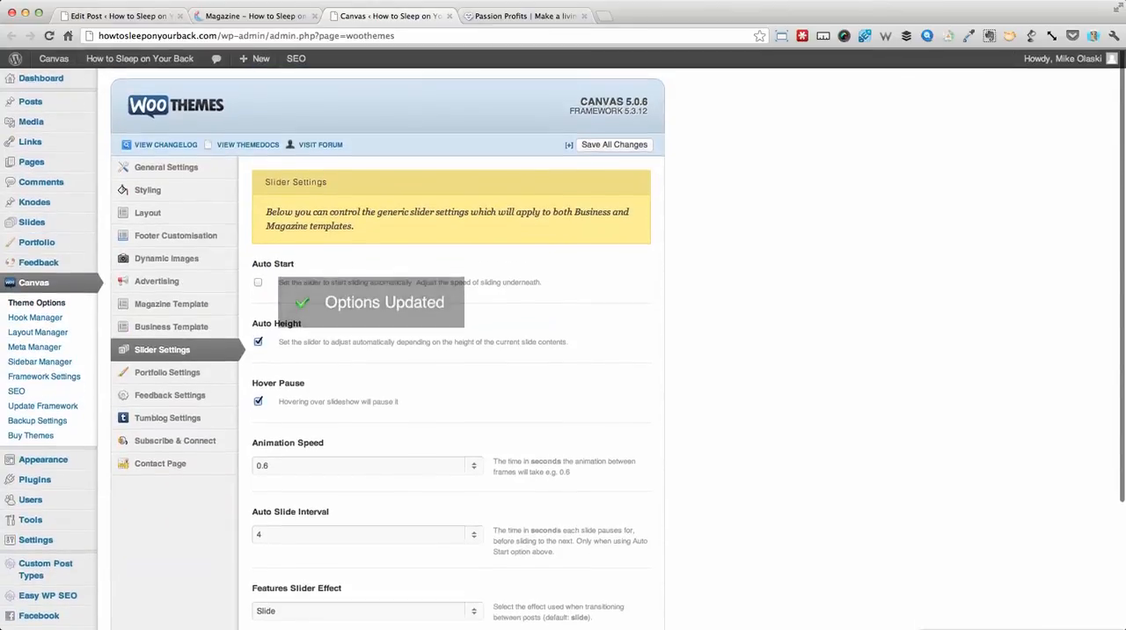
left_click(246, 15)
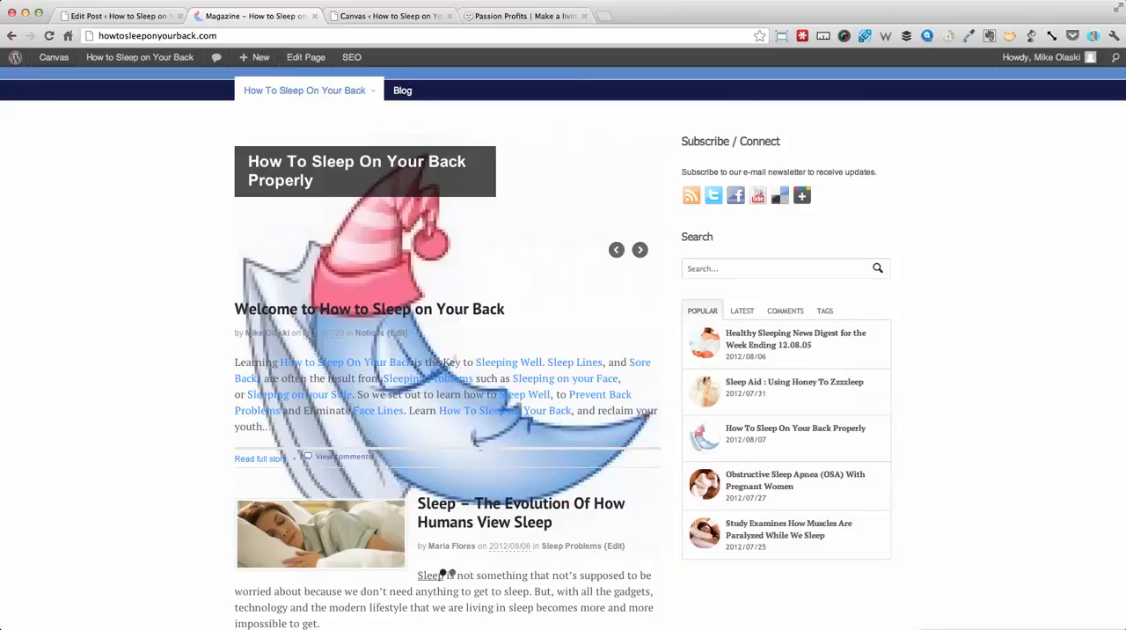
key("super+r")
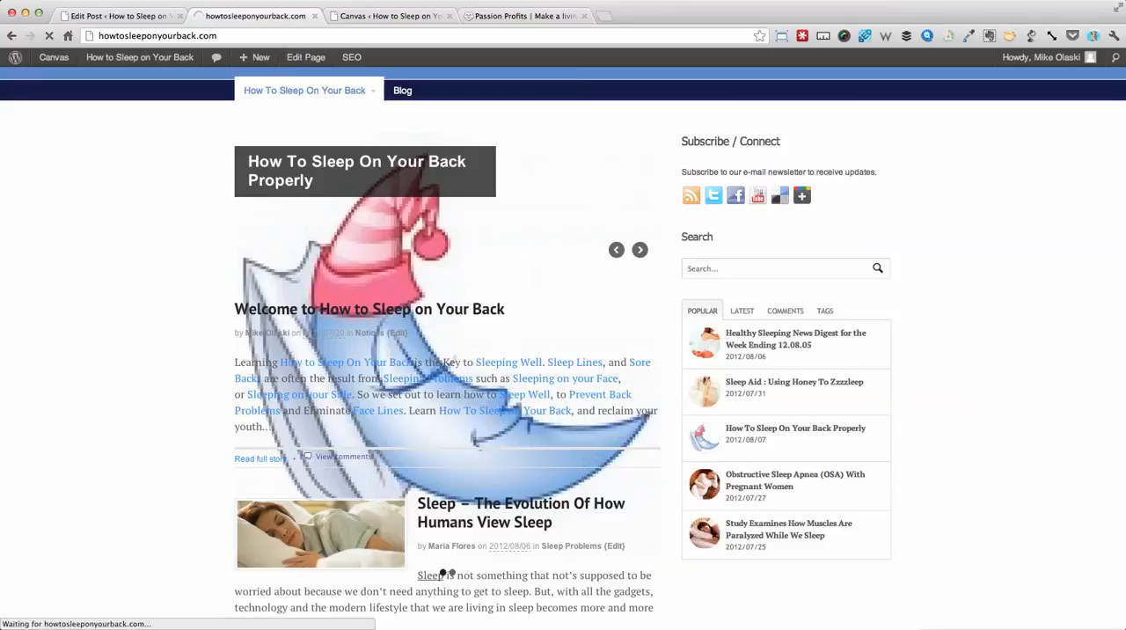